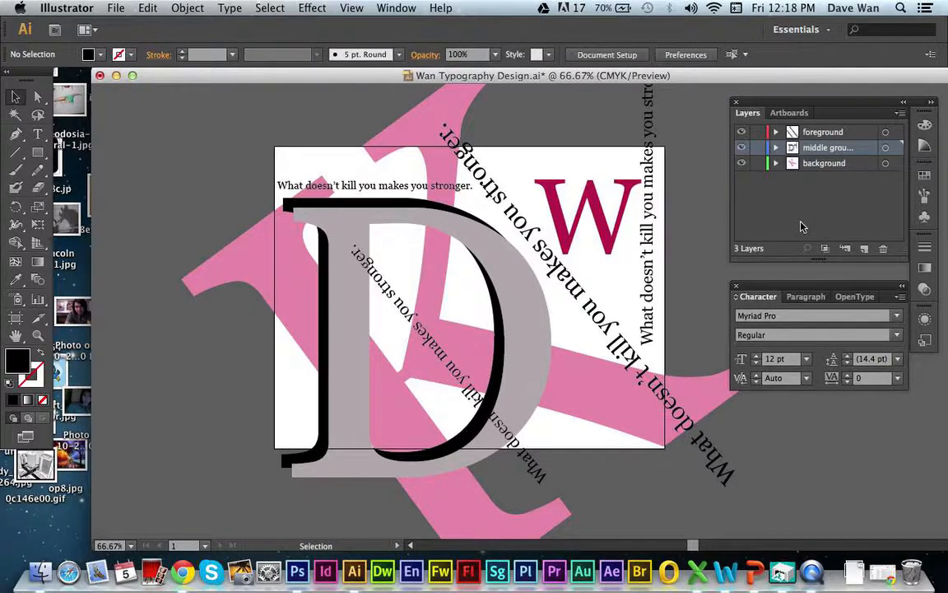
- Lock the foreground, middle ground and background layers
{"action": "left_click", "coordinate": [758, 164]}
{"action": "key", "text": "ctrl+super+Escape"}
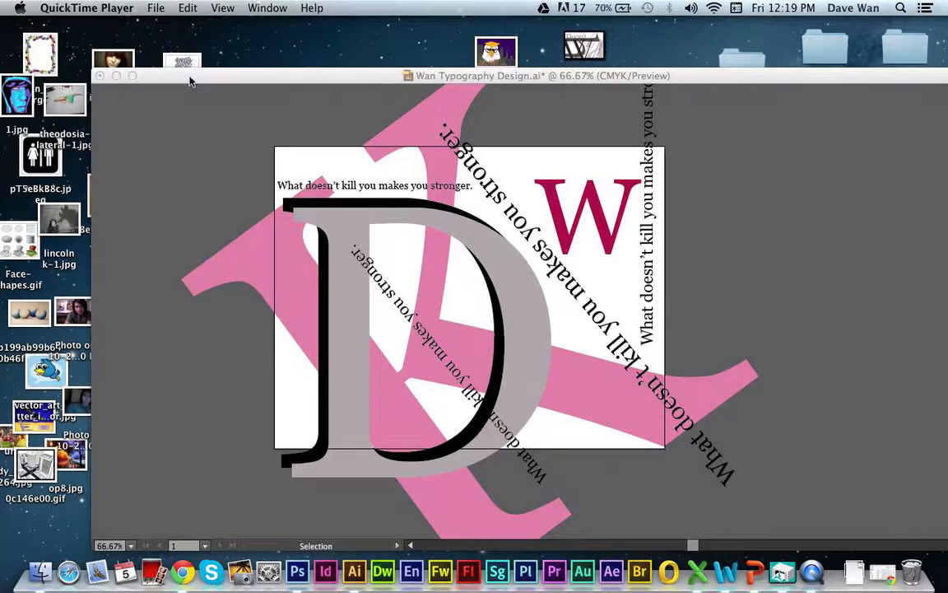
{"action": "left_click", "coordinate": [185, 198]}
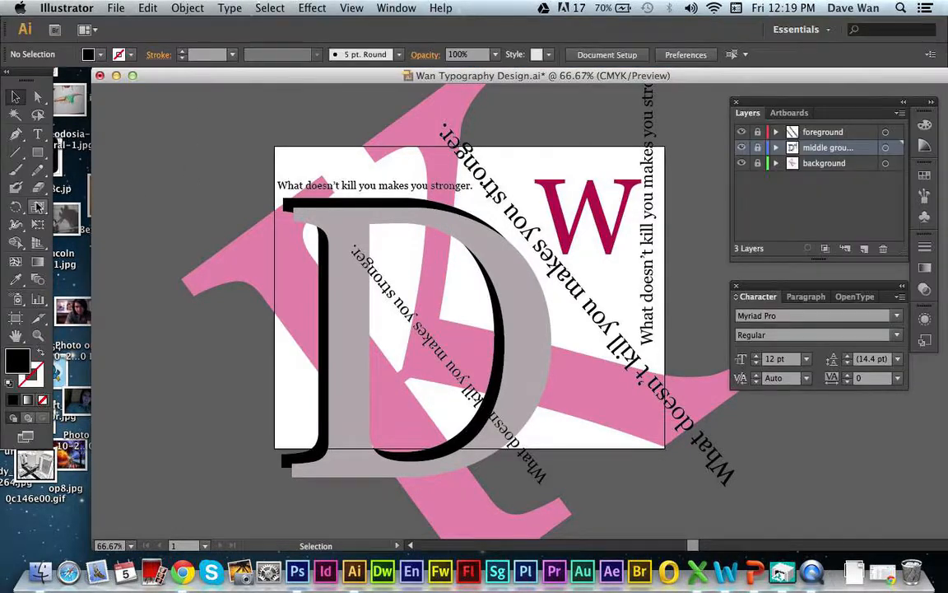
- Activate the Rectangle tool from the group of shape tools
{"action": "left_click", "coordinate": [38, 153]}
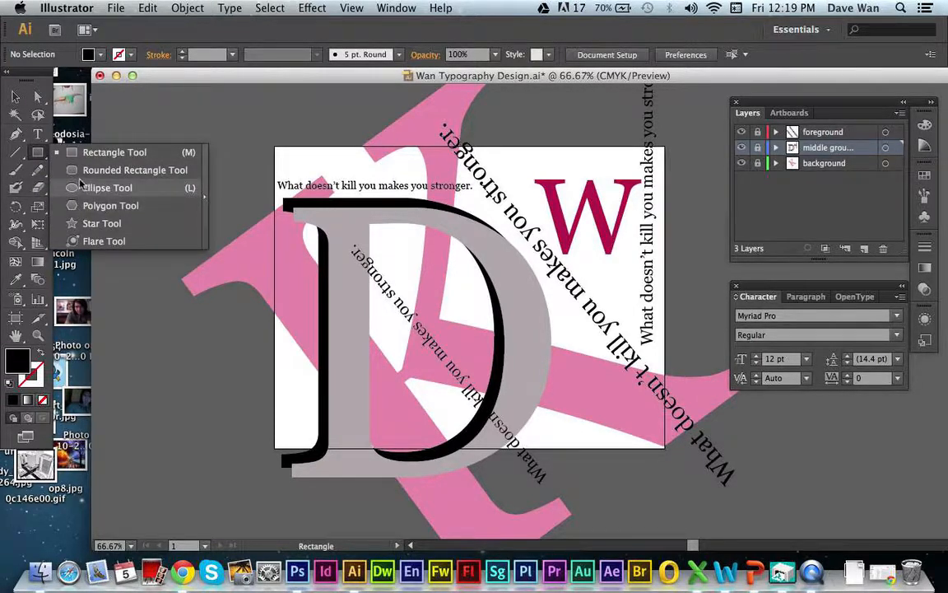
{"action": "left_click", "coordinate": [40, 155]}
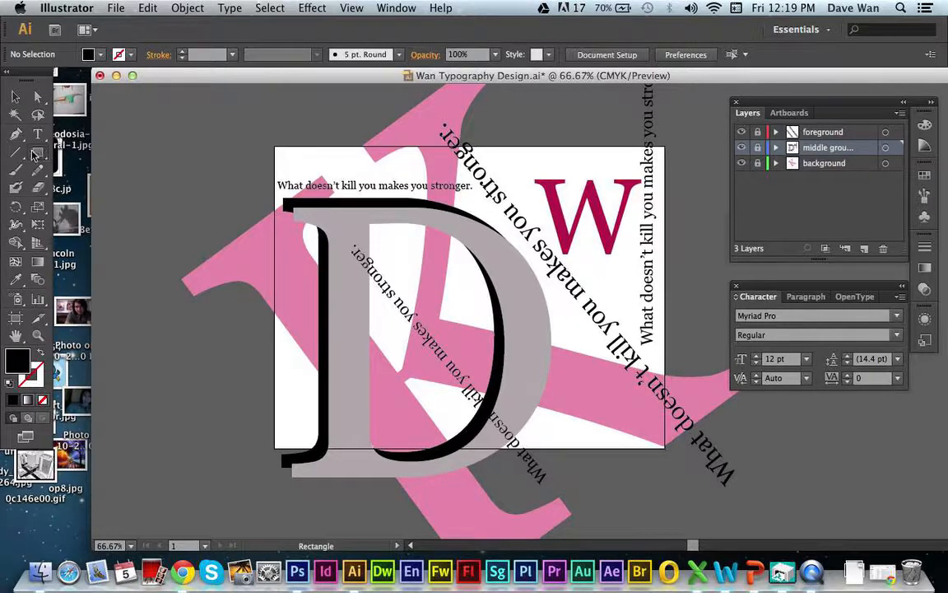
{"action": "left_click", "coordinate": [38, 158]}
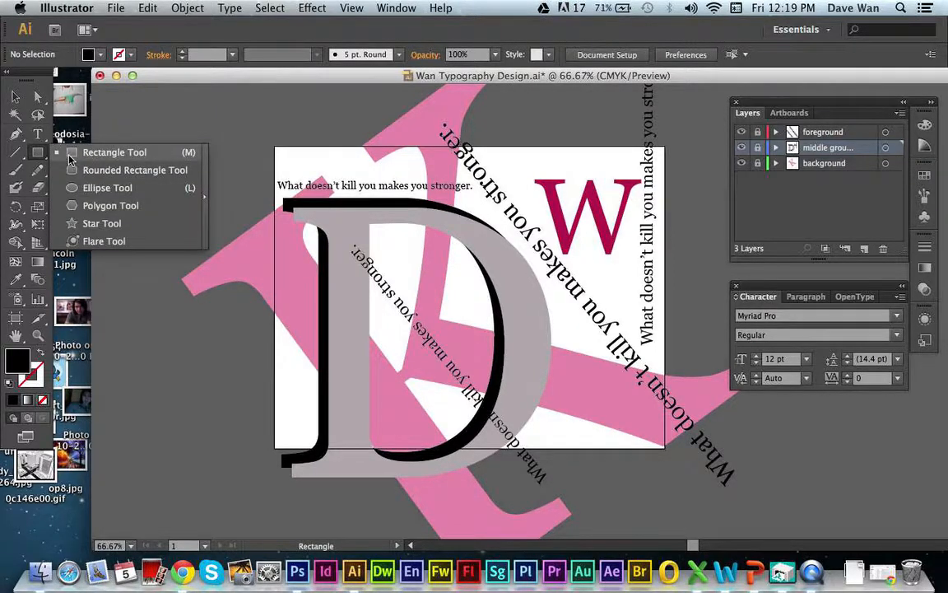
{"action": "left_click", "coordinate": [71, 155]}
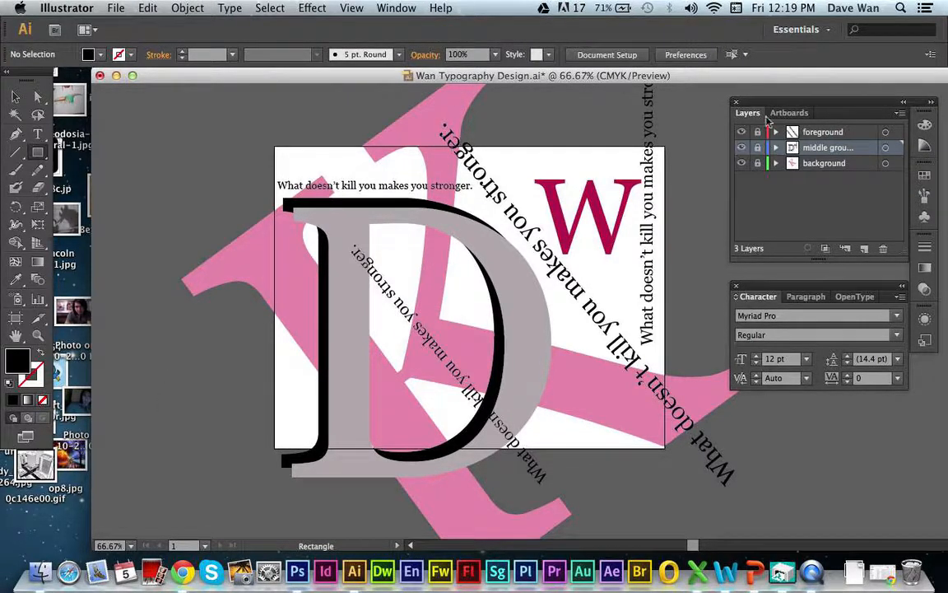
- Create a new layer above the foreground layer and name it frame
{"action": "left_click", "coordinate": [814, 134]}
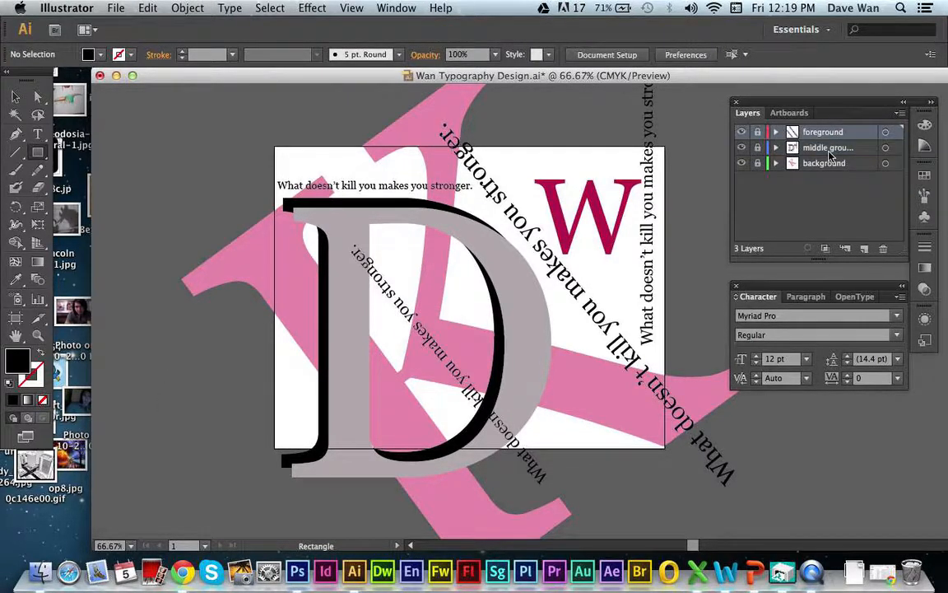
{"action": "left_click", "coordinate": [864, 247]}
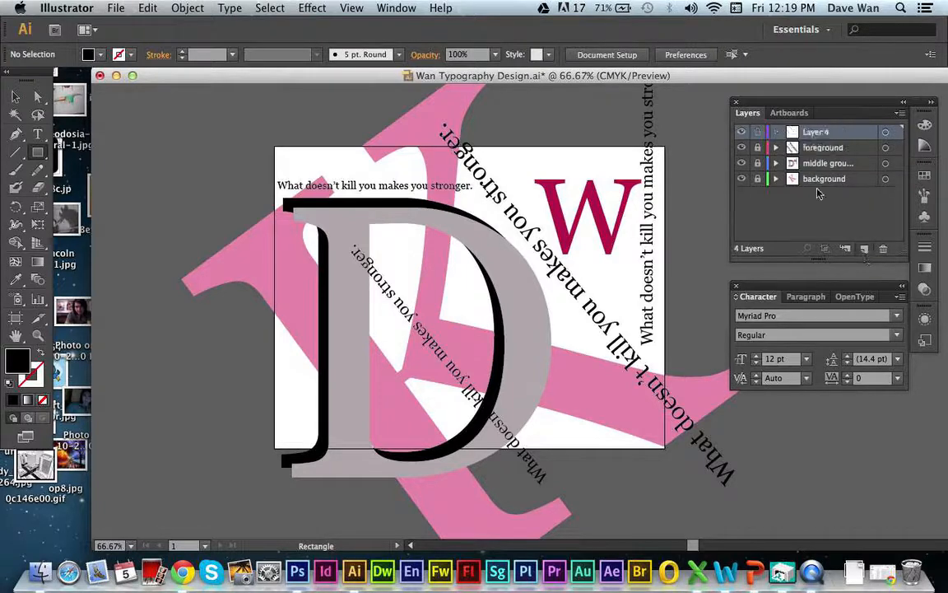
{"action": "double_click", "coordinate": [807, 136]}
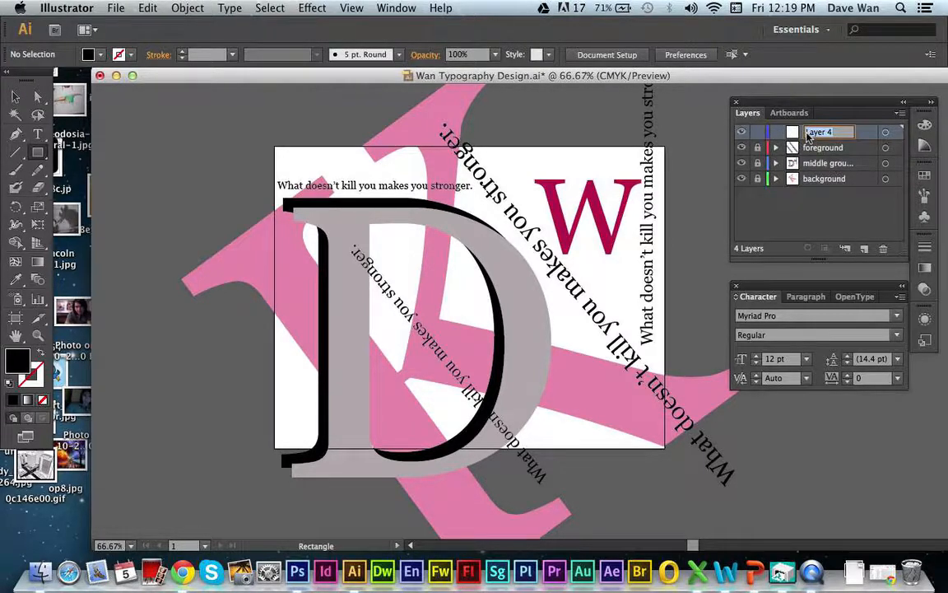
{"action": "type", "text": "frame"}
{"action": "key", "text": "Return"}
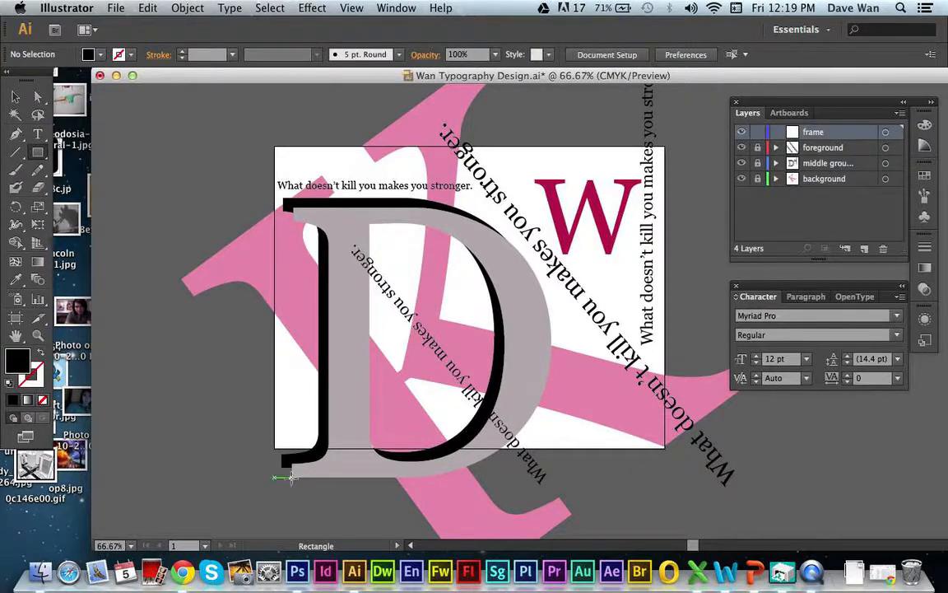
- Draw two black rectangles on the frame layer, covering the artwork that overhangs the artboard's left and bottom edges
{"action": "key", "text": "super+Tab"}
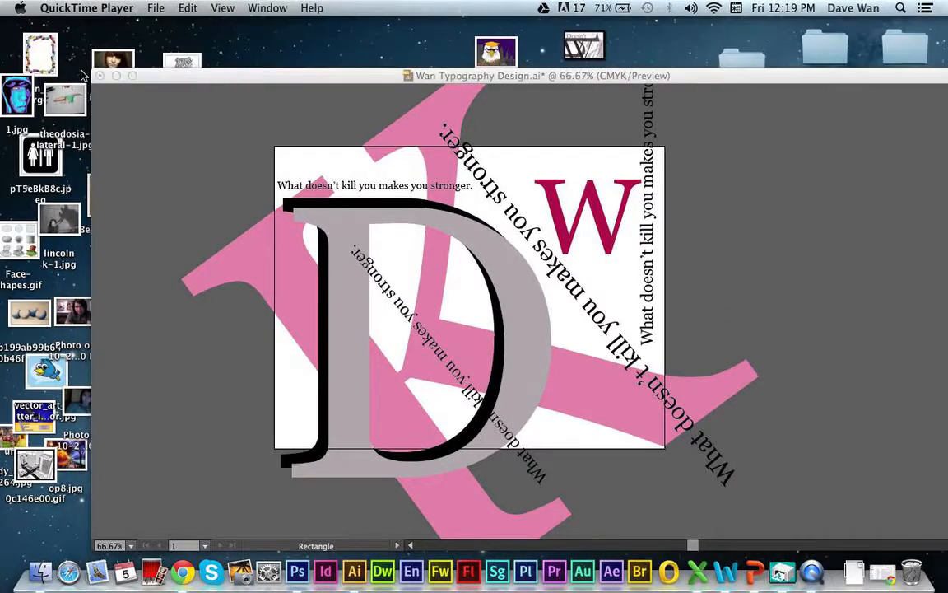
{"action": "left_click", "coordinate": [166, 119]}
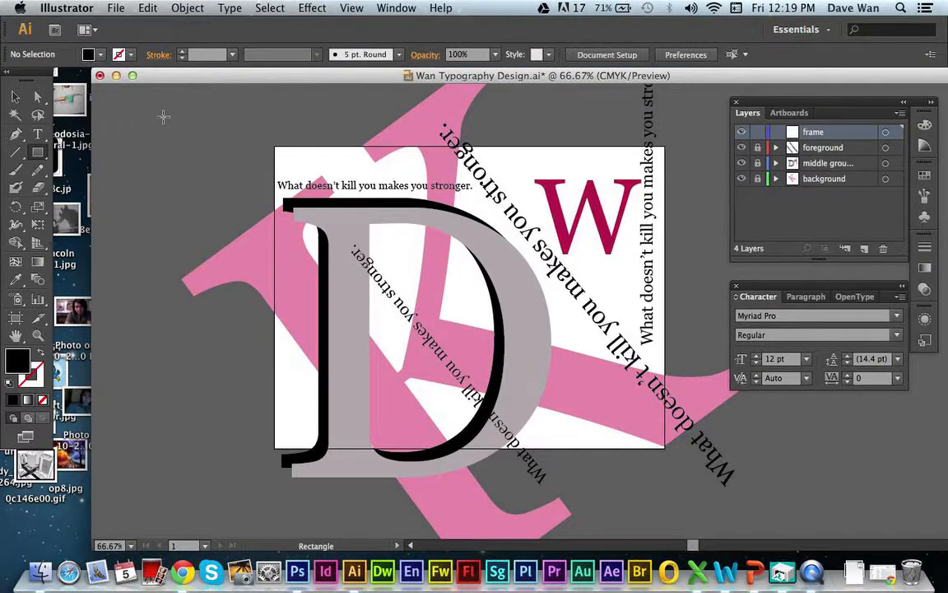
{"action": "left_click_drag", "start_coordinate": [164, 117], "coordinate": [275, 495]}
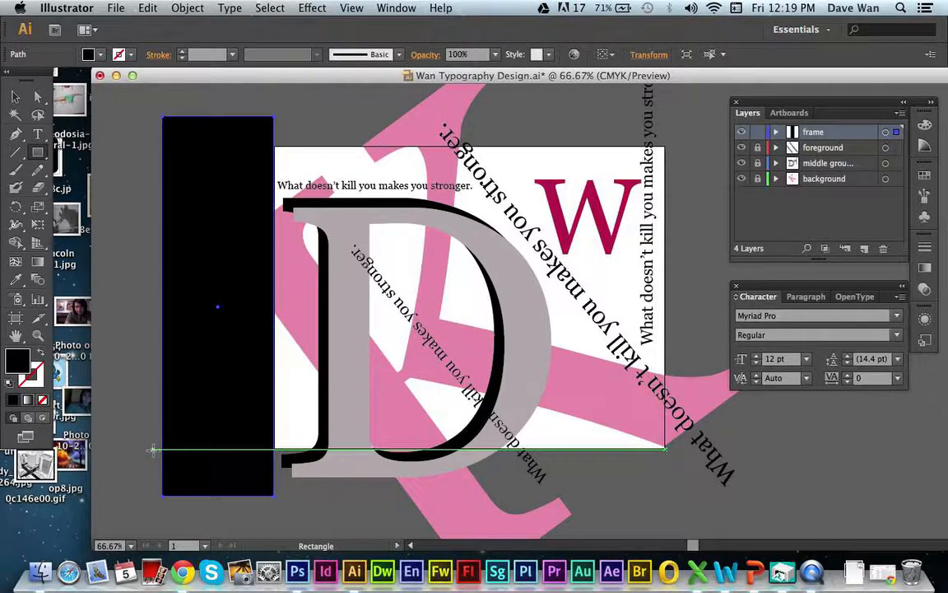
{"action": "left_click_drag", "start_coordinate": [152, 451], "coordinate": [770, 470]}
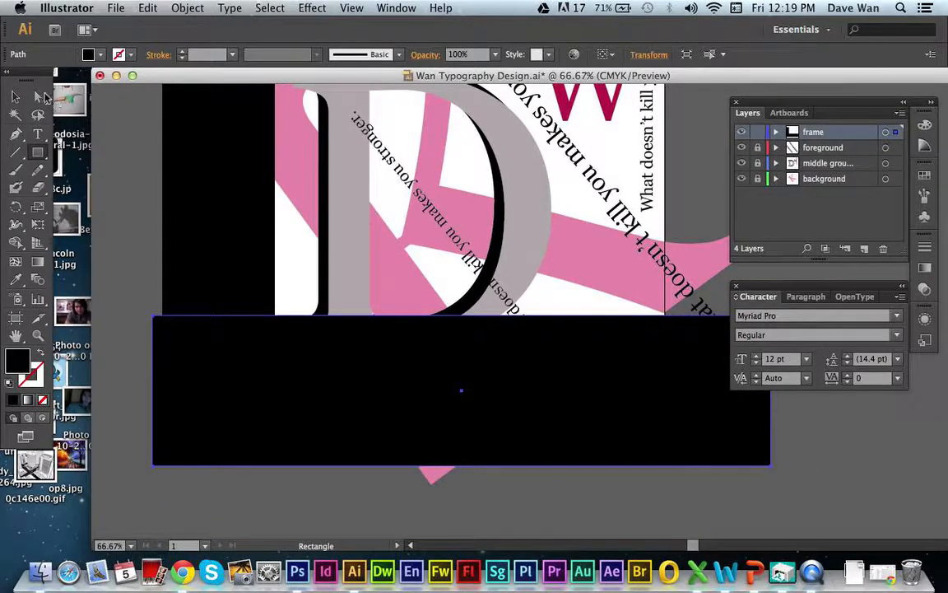
- Draw two more black rectangles covering the artwork beyond the artboard's right and top edges, moving the document window to make room
{"action": "key", "text": "ctrl+super+Escape"}
{"action": "left_click", "coordinate": [159, 71]}
{"action": "left_click_drag", "start_coordinate": [159, 71], "coordinate": [92, 139]}
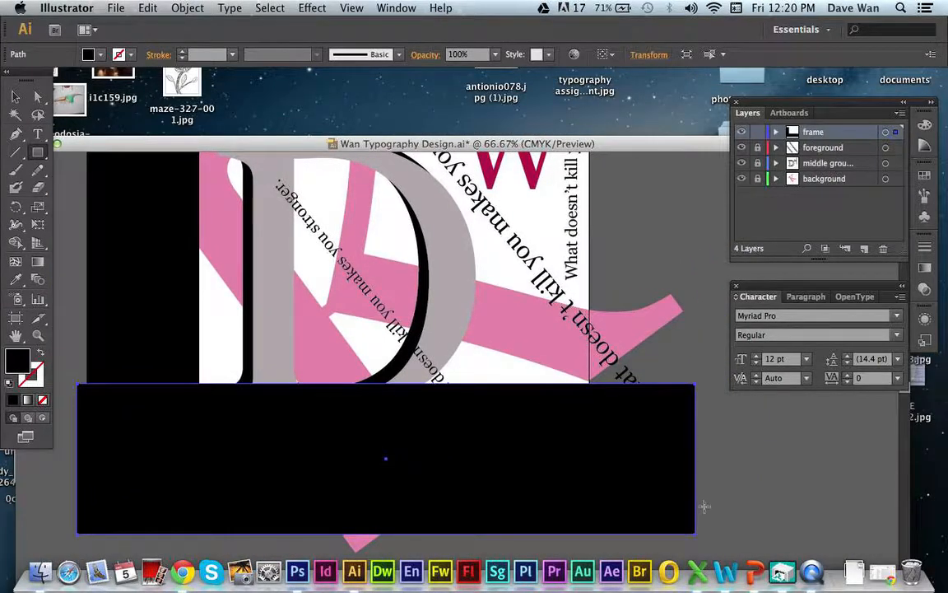
{"action": "left_click_drag", "start_coordinate": [705, 516], "coordinate": [589, 174]}
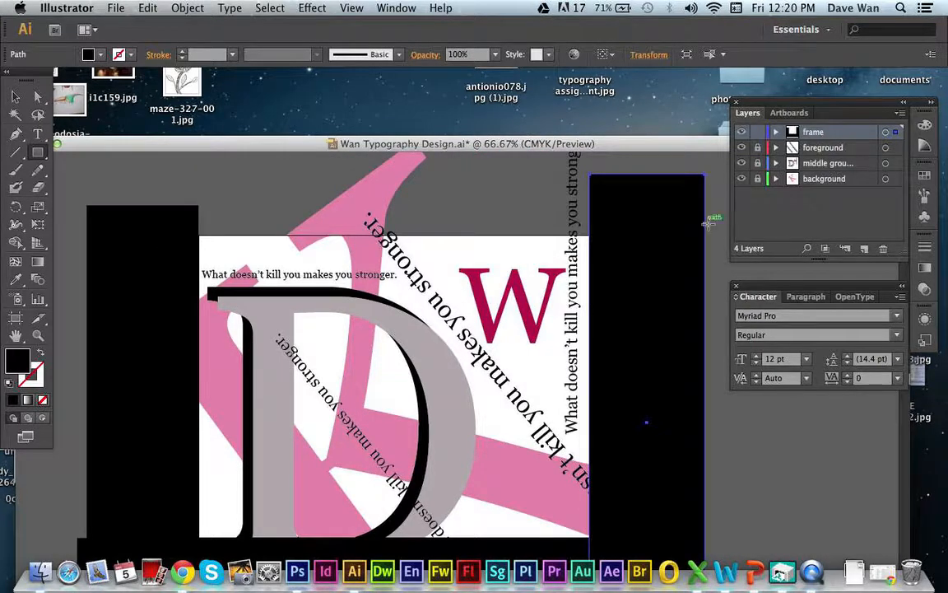
{"action": "left_click_drag", "start_coordinate": [716, 233], "coordinate": [92, 240]}
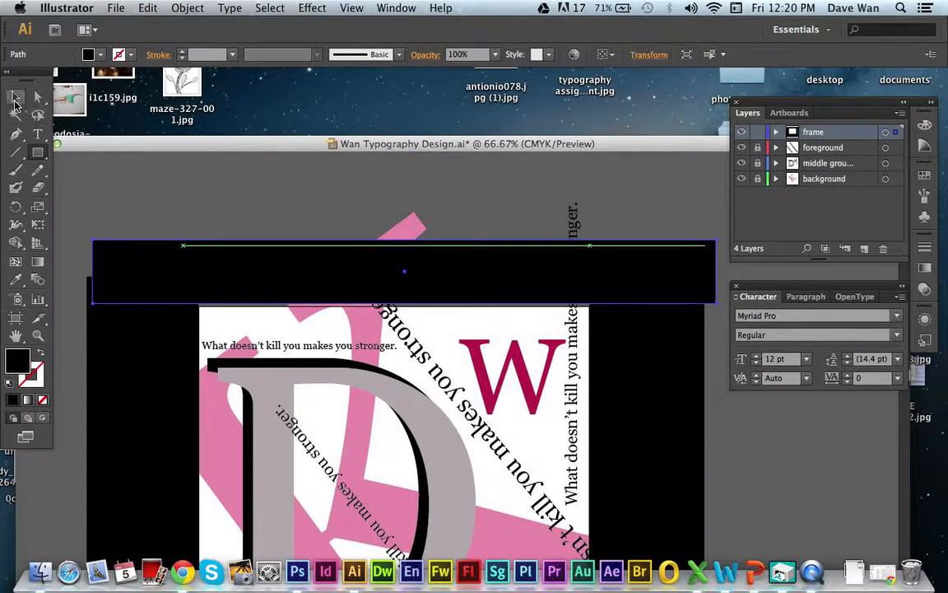
- Nudge the top frame bar down onto the artboard's upper edge and shift it slightly left to centre it over the artboard
{"action": "left_click", "coordinate": [14, 95]}
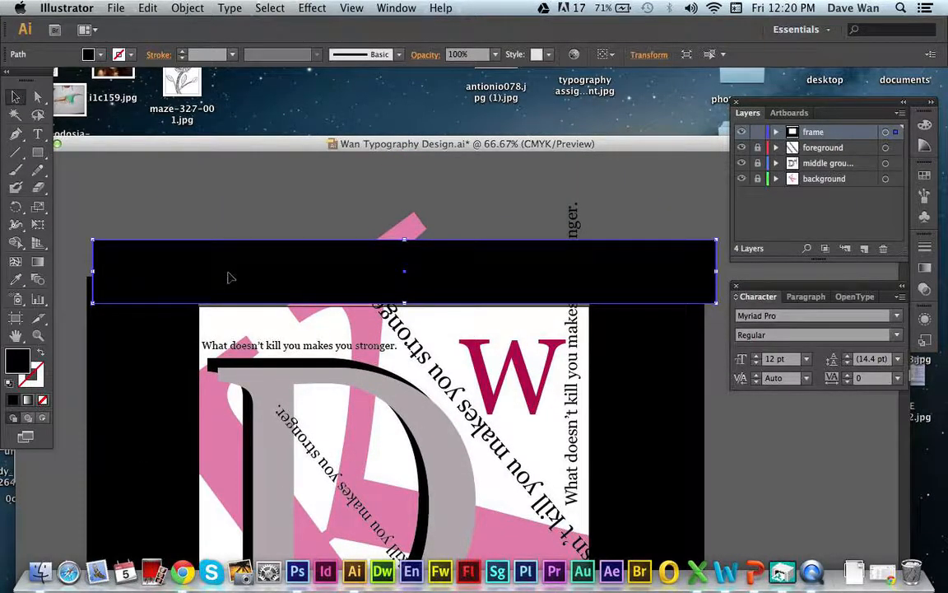
{"action": "key", "text": "Down"}
{"action": "key", "text": "Down"}
{"action": "key", "text": "Down"}
{"action": "key", "text": "Down"}
{"action": "key", "text": "Down"}
{"action": "key", "text": "Down"}
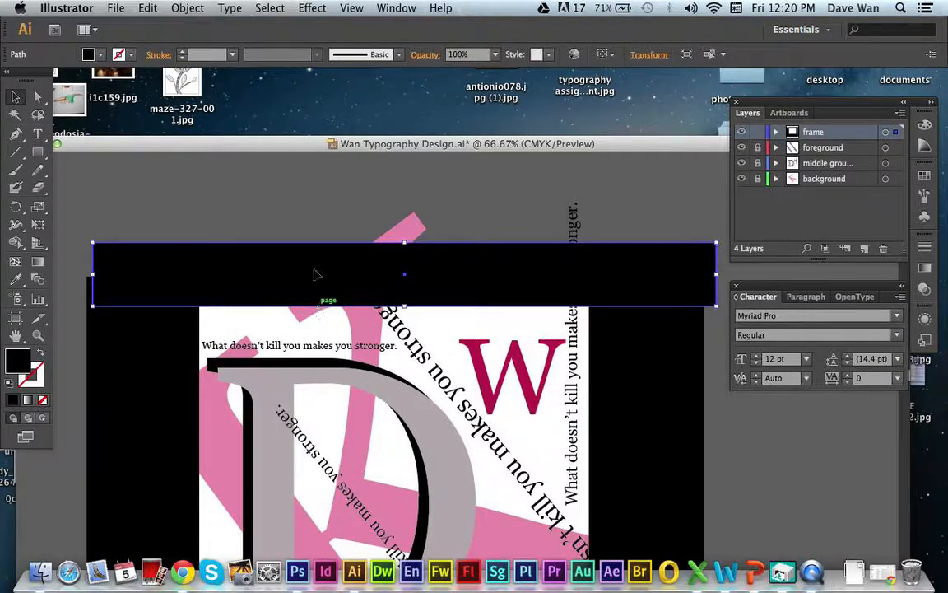
{"action": "left_click", "coordinate": [290, 231]}
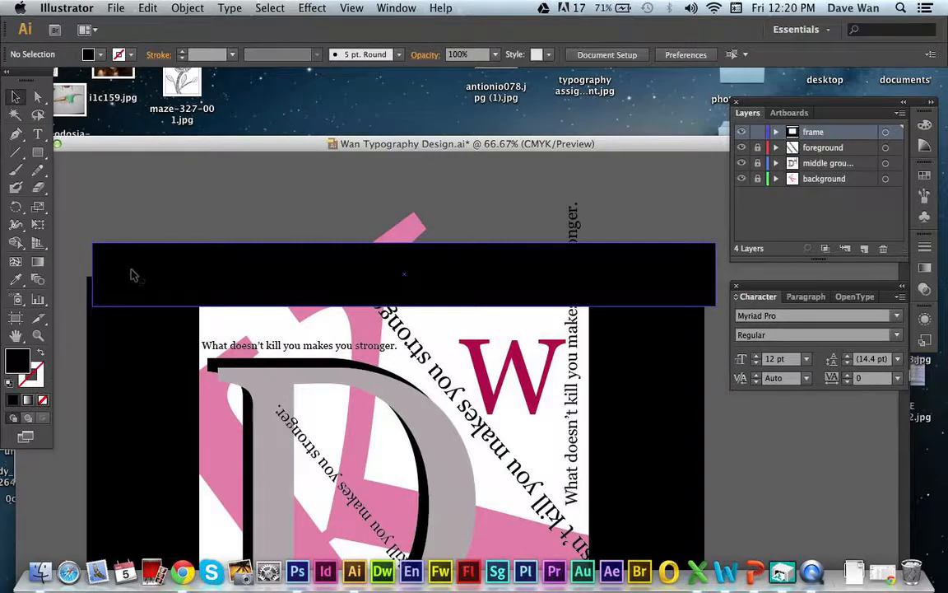
{"action": "mouse_move", "coordinate": [131, 272]}
{"action": "left_mouse_down"}
{"action": "mouse_move", "coordinate": [110, 273]}
{"action": "mouse_move", "coordinate": [123, 270]}
{"action": "left_mouse_up"}
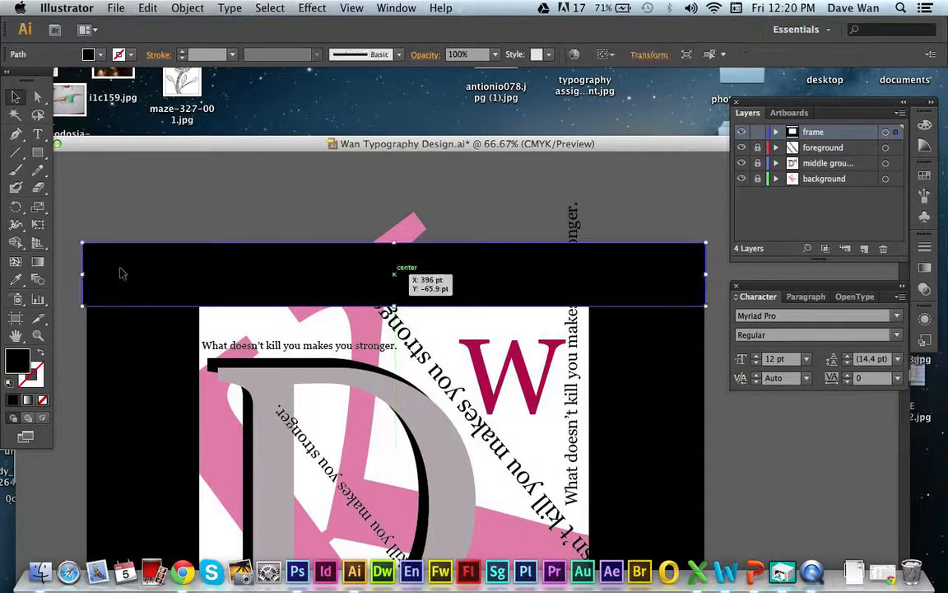
{"action": "left_click", "coordinate": [148, 219]}
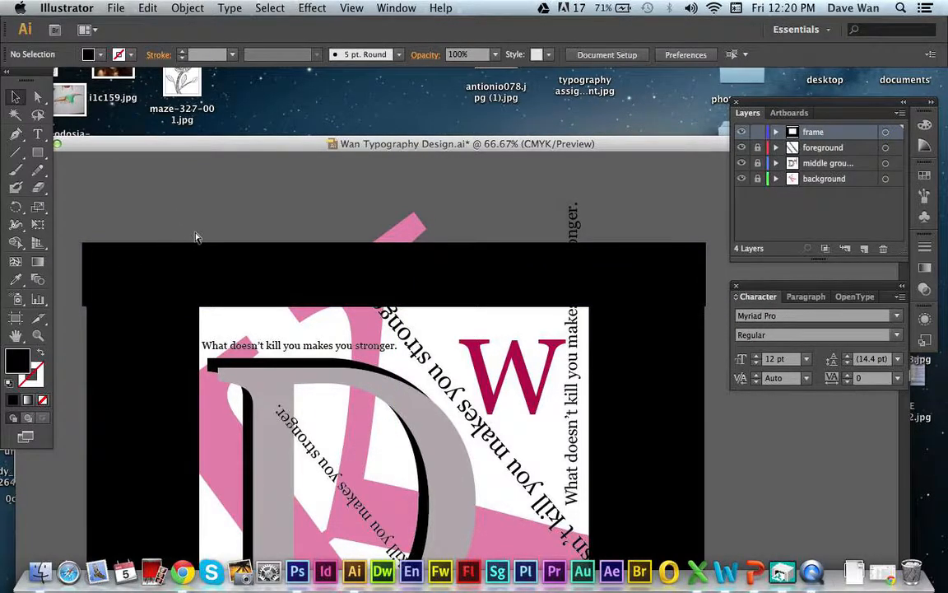
- Move the bottom frame bar up and the top frame bar down so both overlap the artboard's edges
{"action": "key", "text": "super+minus"}
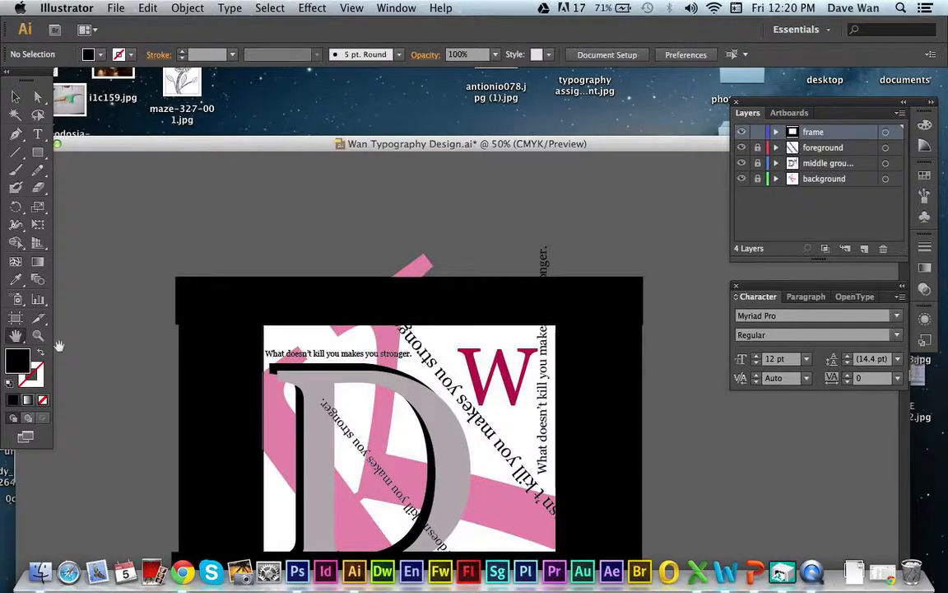
{"action": "scroll", "coordinate": [168, 334], "scroll_direction": "down", "scroll_amount": 5}
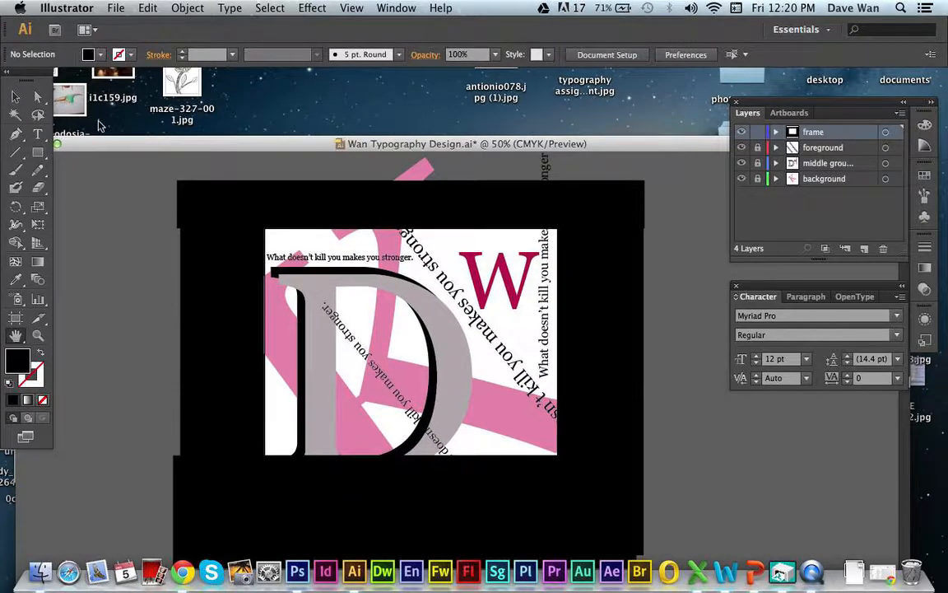
{"action": "left_click", "coordinate": [15, 96]}
{"action": "left_click", "coordinate": [228, 348]}
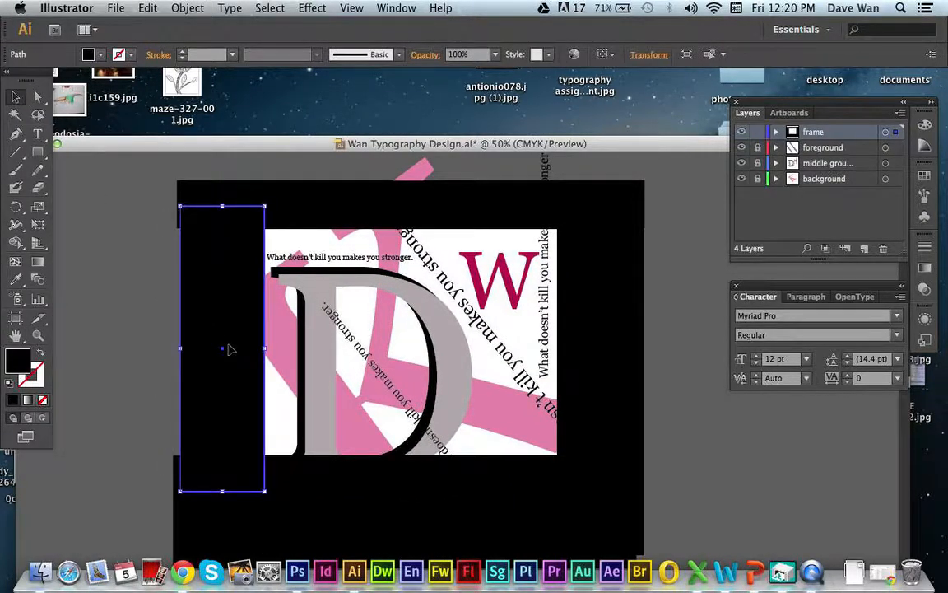
{"action": "left_click", "coordinate": [150, 340]}
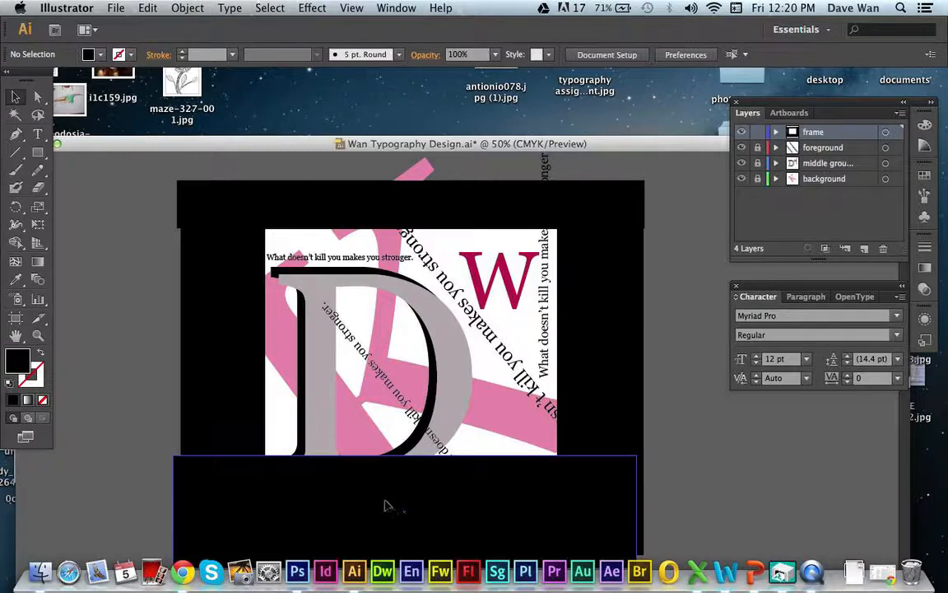
{"action": "left_click_drag", "start_coordinate": [387, 508], "coordinate": [385, 482]}
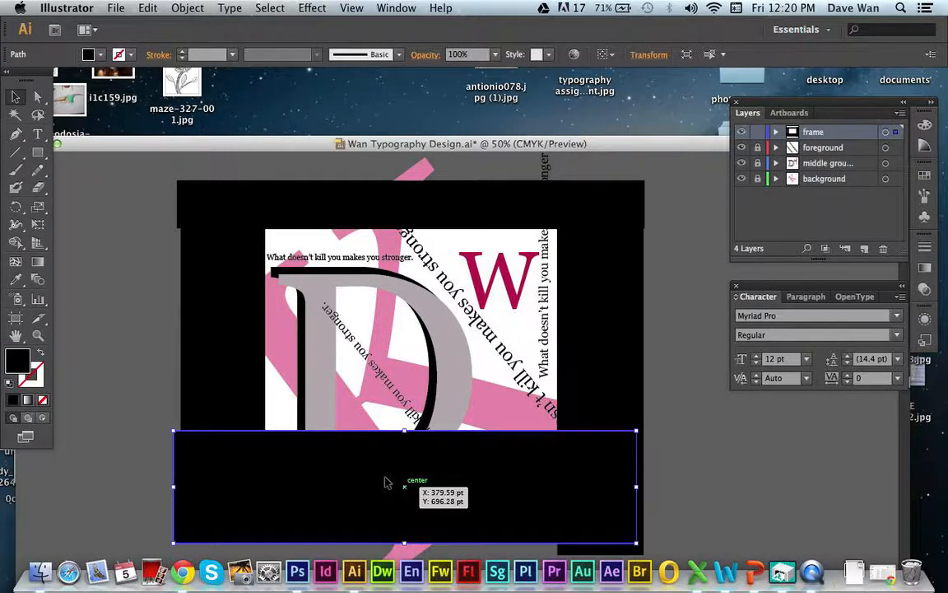
{"action": "left_click_drag", "start_coordinate": [422, 209], "coordinate": [422, 222]}
{"action": "left_click", "coordinate": [674, 418]}
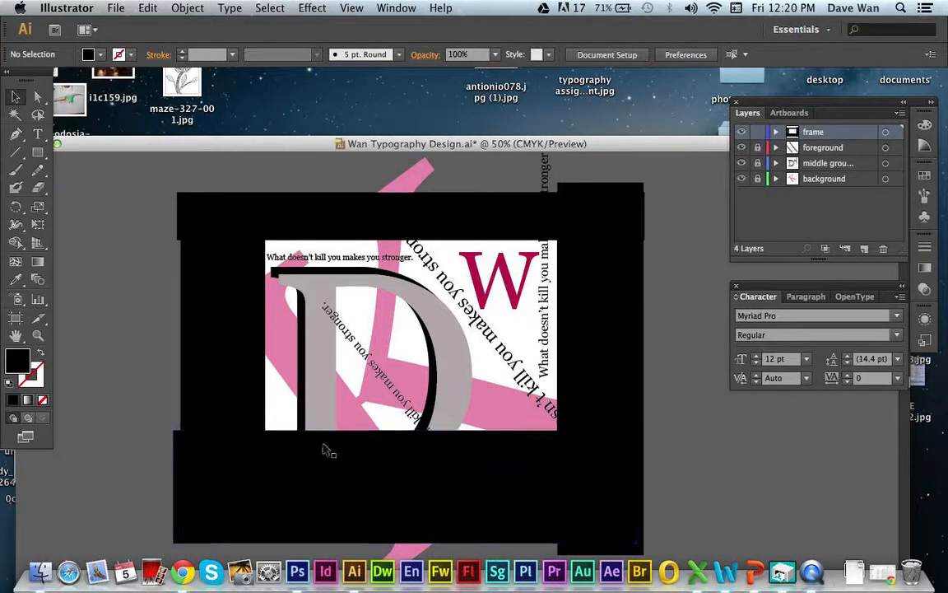
- Reposition the bottom frame bar slightly right to line up with the side bars and fine-tune its vertical position
{"action": "left_click_drag", "start_coordinate": [328, 450], "coordinate": [331, 442]}
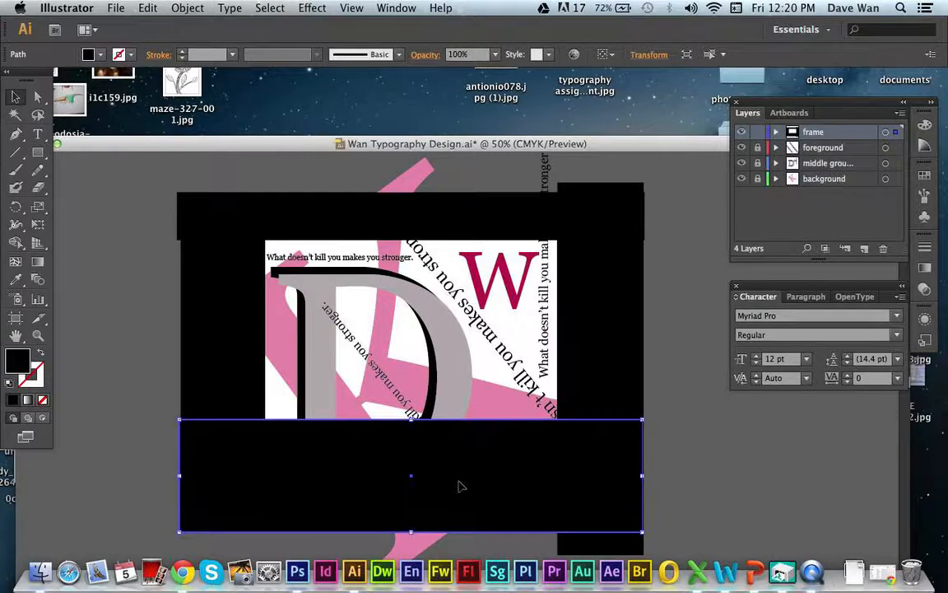
{"action": "left_click_drag", "start_coordinate": [461, 486], "coordinate": [463, 500]}
{"action": "left_click", "coordinate": [697, 497]}
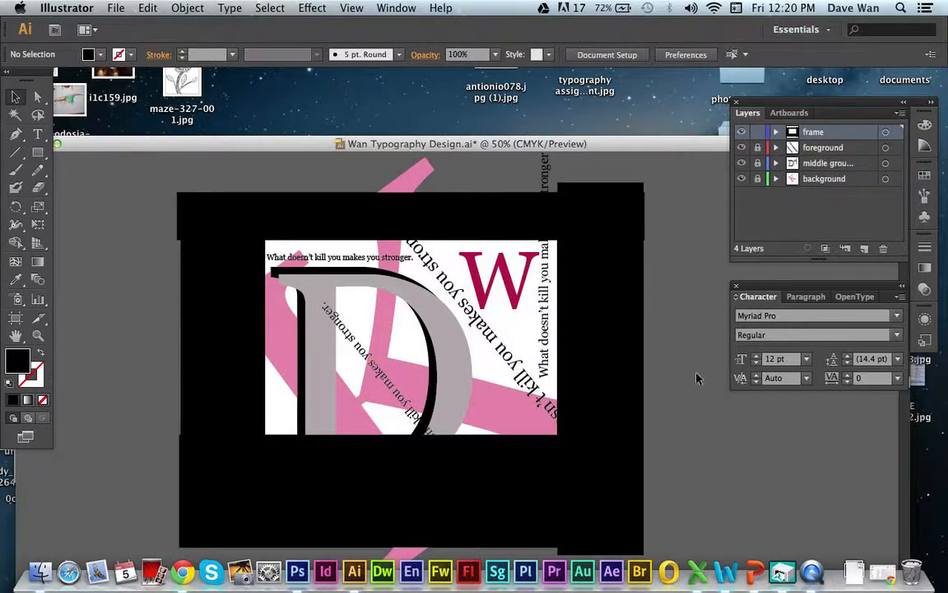
- Lock the frame layer and unlock the foreground, middle ground and background layers
{"action": "left_click", "coordinate": [758, 134]}
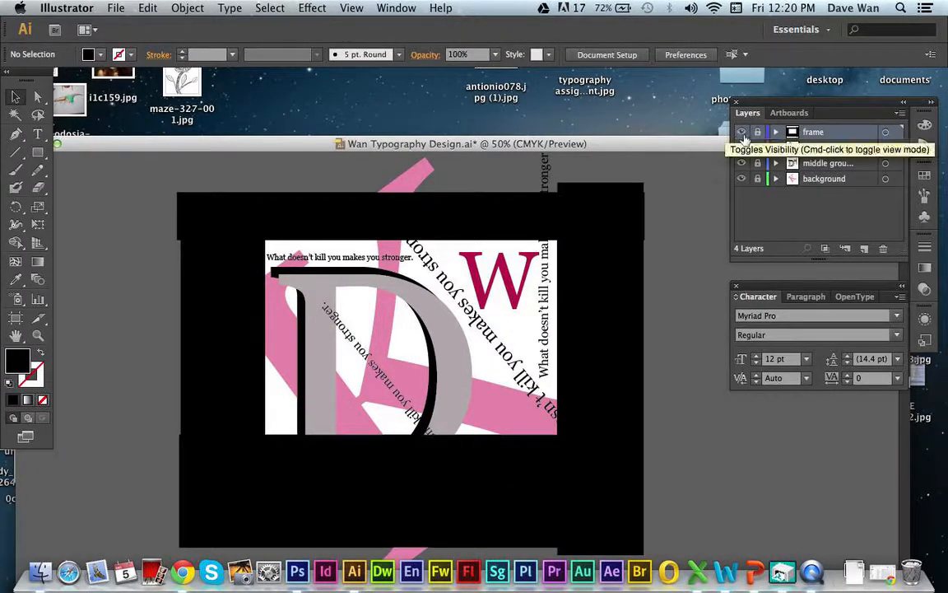
{"action": "left_click", "coordinate": [758, 148]}
{"action": "left_click", "coordinate": [758, 163]}
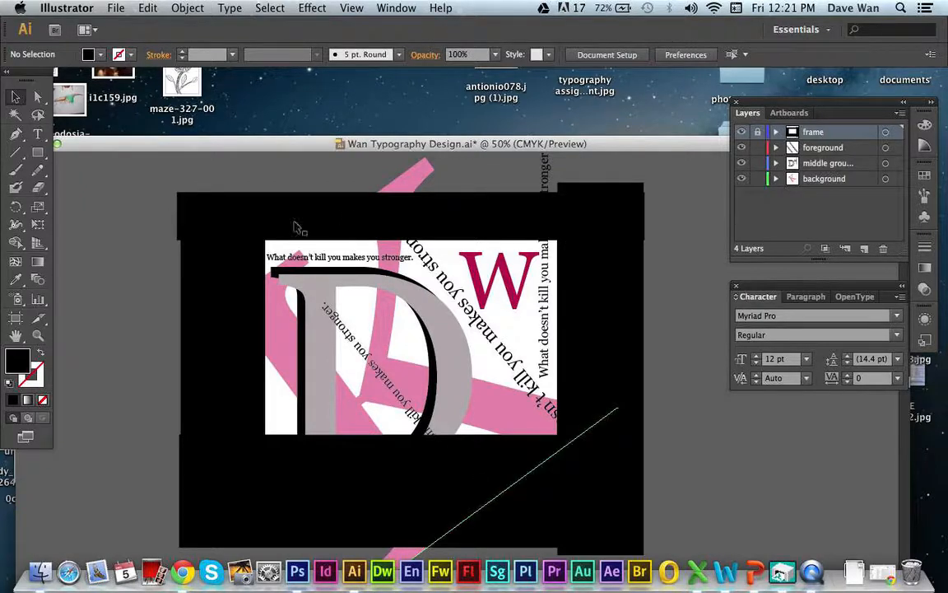
{"action": "key", "text": "super+Tab"}
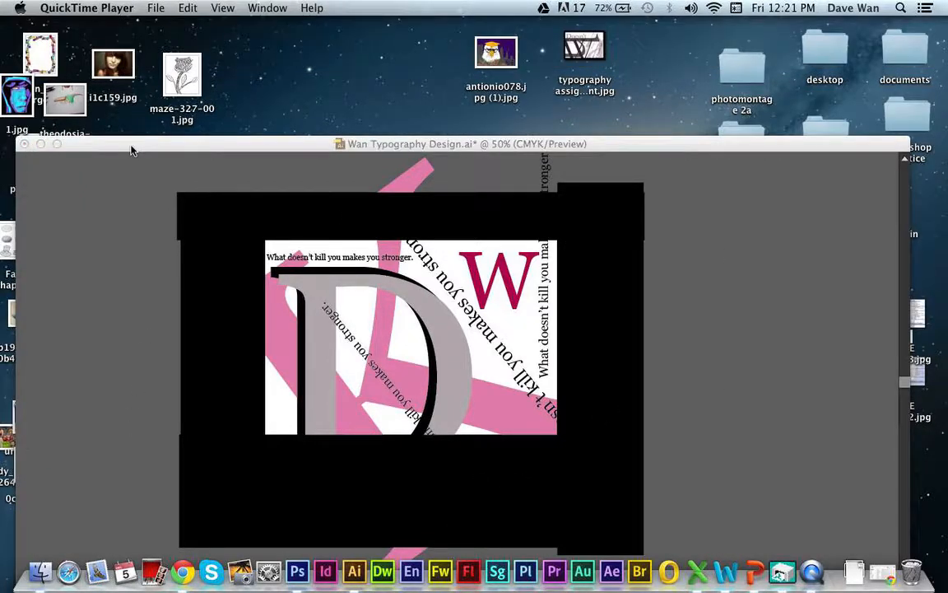
{"action": "left_click", "coordinate": [154, 185]}
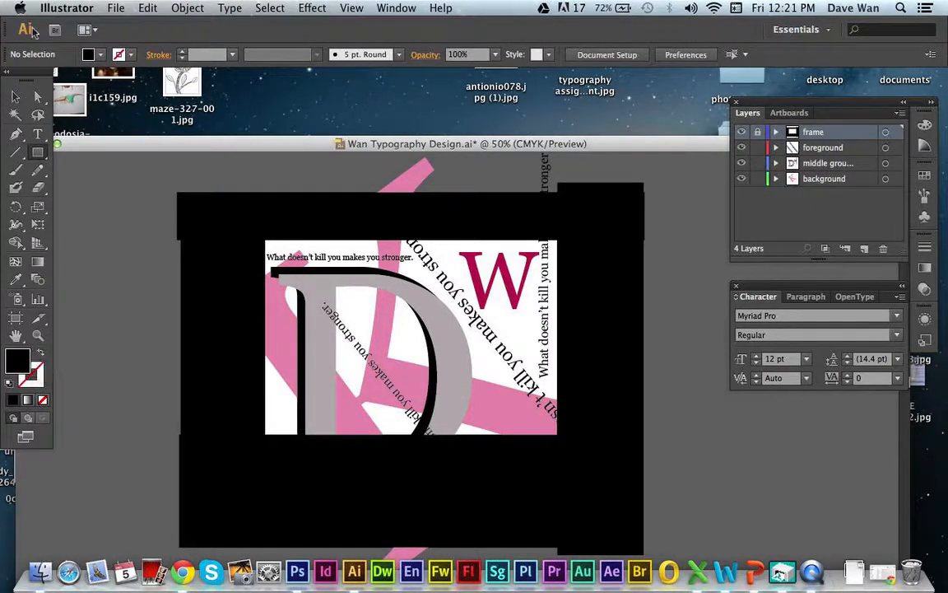
- Set the fill colour to the bright green 54D649
{"action": "double_click", "coordinate": [17, 362]}
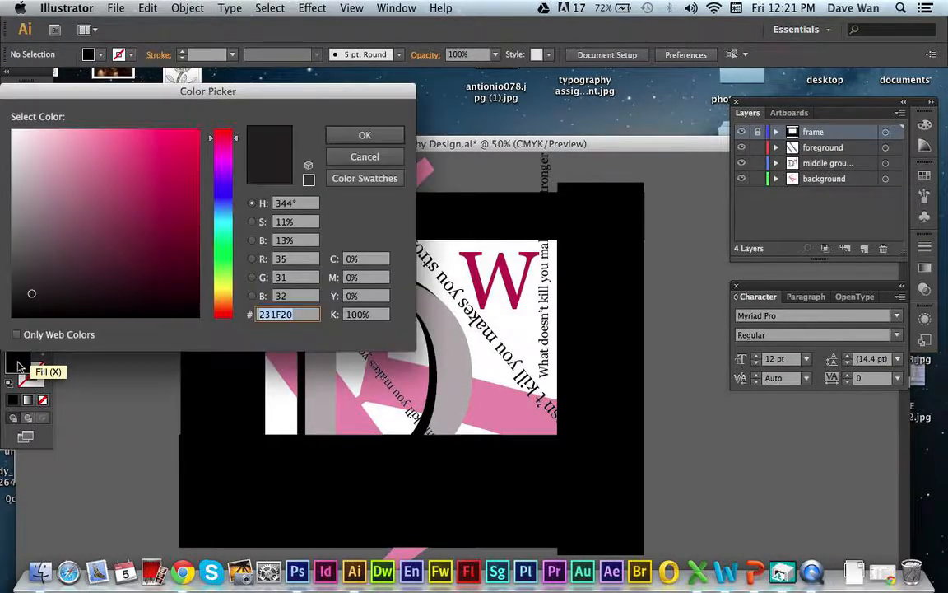
{"action": "mouse_move", "coordinate": [89, 235]}
{"action": "left_mouse_down"}
{"action": "mouse_move", "coordinate": [81, 149]}
{"action": "mouse_move", "coordinate": [116, 189]}
{"action": "left_mouse_up"}
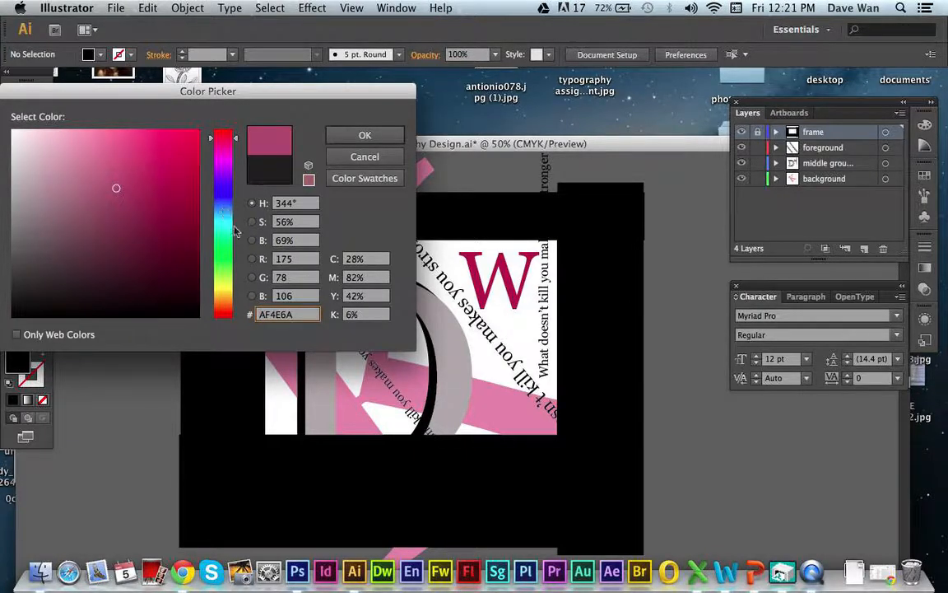
{"action": "left_click", "coordinate": [220, 262]}
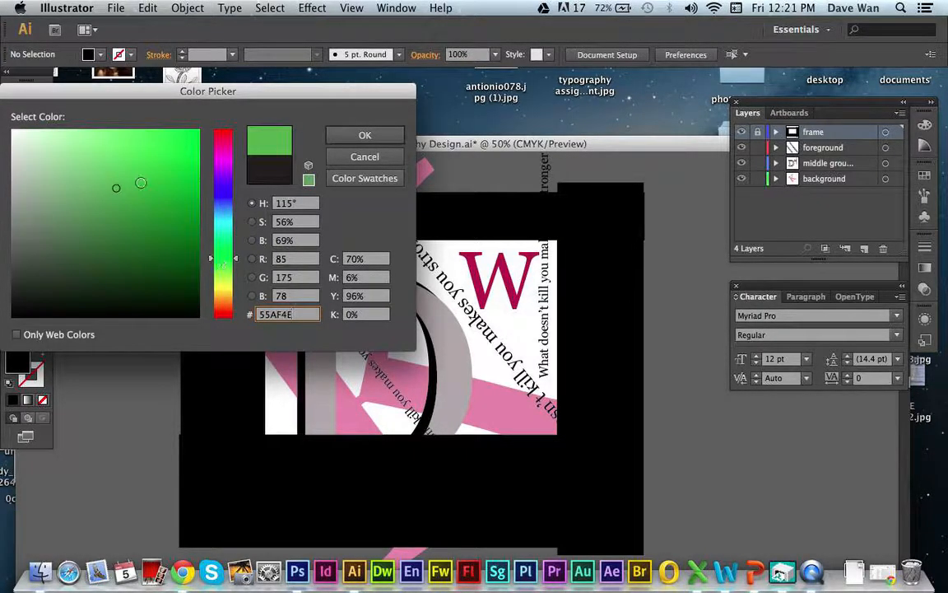
{"action": "left_click_drag", "start_coordinate": [141, 181], "coordinate": [137, 159]}
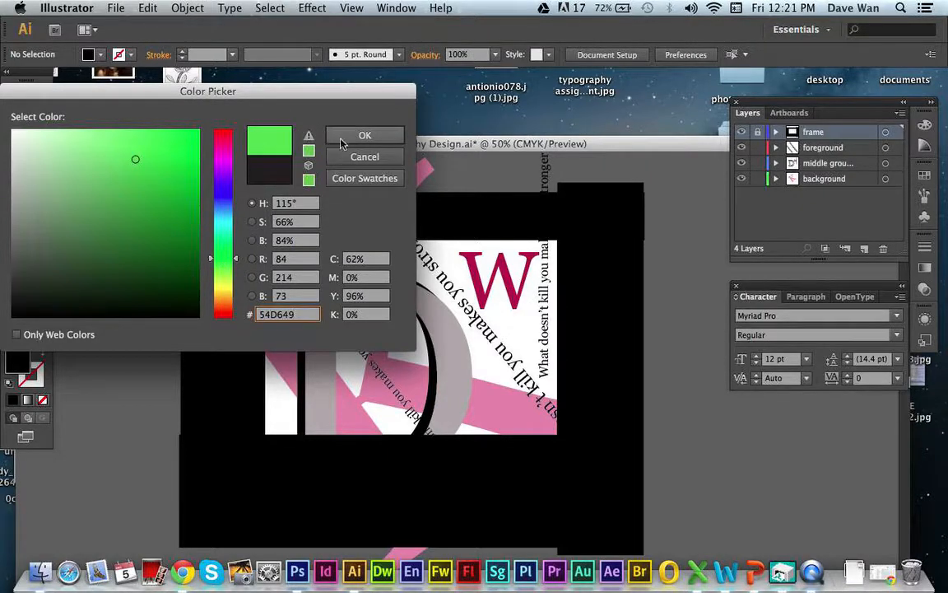
{"action": "left_click", "coordinate": [345, 135]}
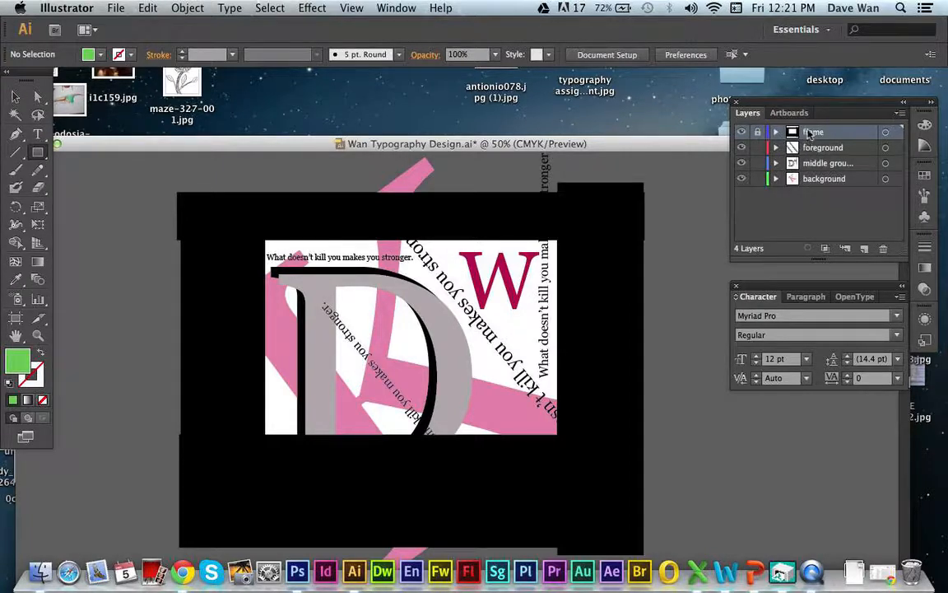
- Draw a green rectangle extending past all edges of the artboard on the background layer and send it to the back
{"action": "left_click", "coordinate": [813, 180]}
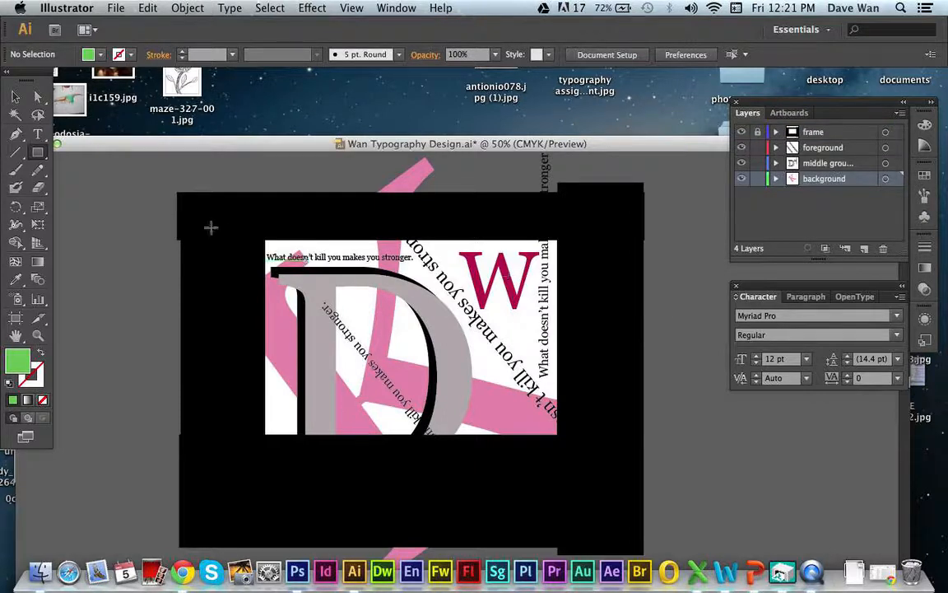
{"action": "left_click_drag", "start_coordinate": [222, 223], "coordinate": [585, 467]}
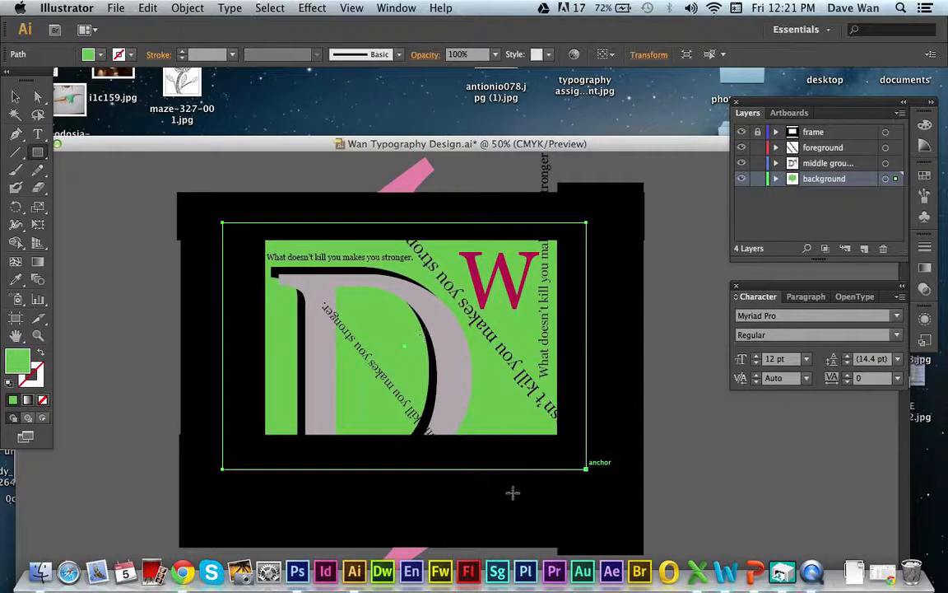
{"action": "left_click", "coordinate": [15, 97]}
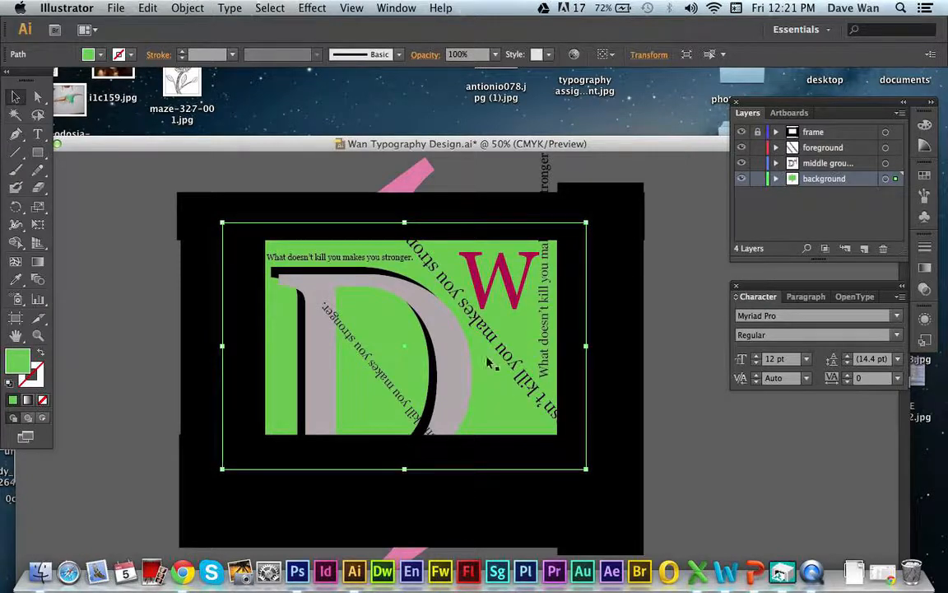
{"action": "right_click", "coordinate": [499, 404]}
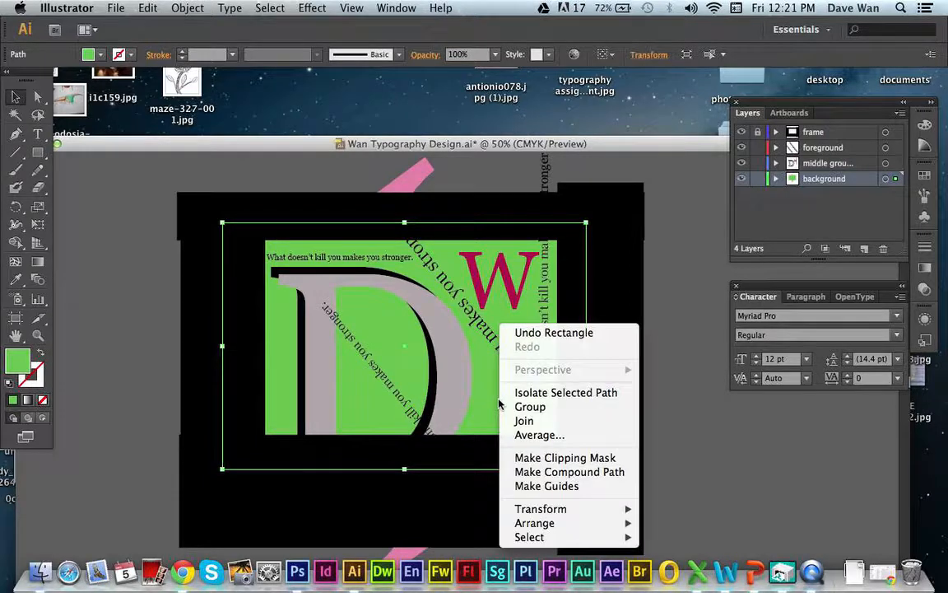
{"action": "mouse_move", "coordinate": [522, 527]}
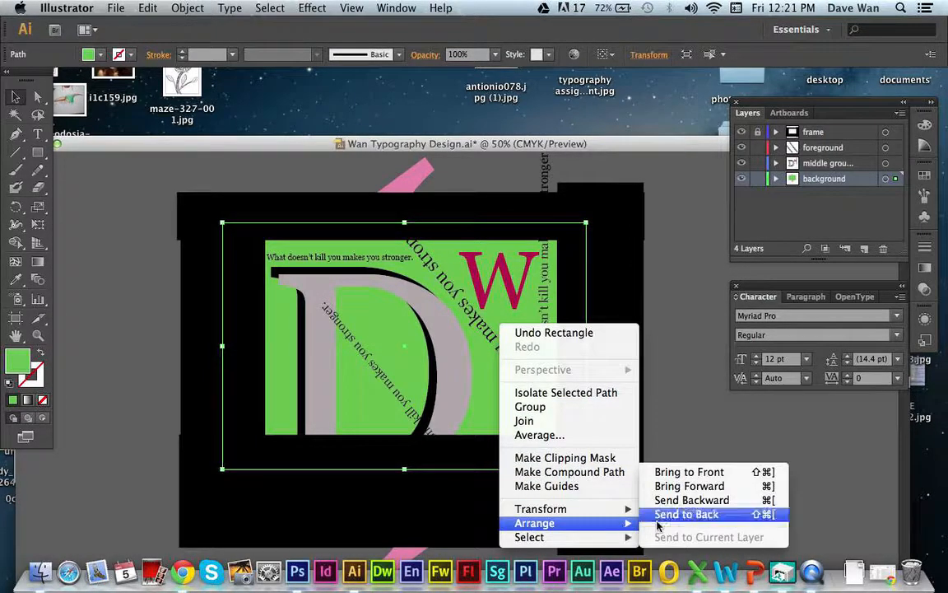
{"action": "left_click", "coordinate": [658, 519]}
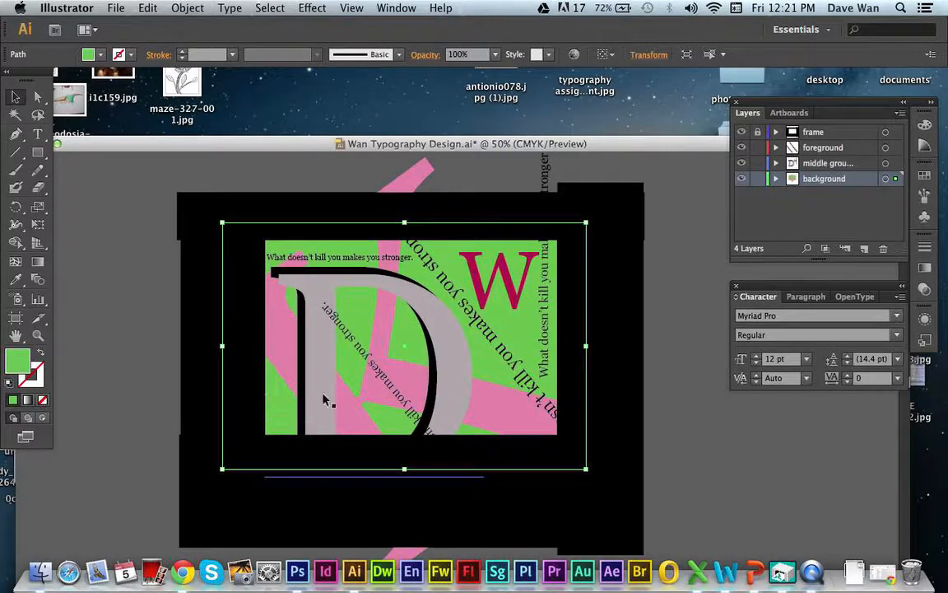
{"action": "left_click", "coordinate": [117, 290]}
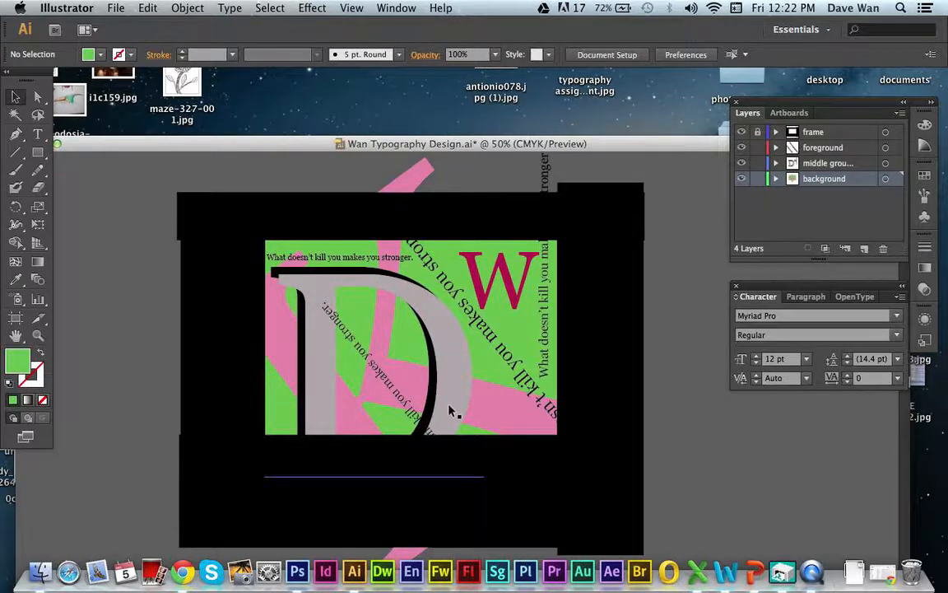
- Select the large letters and the text lines one after another to examine the design's separate type objects and their layers
{"action": "left_click", "coordinate": [428, 410]}
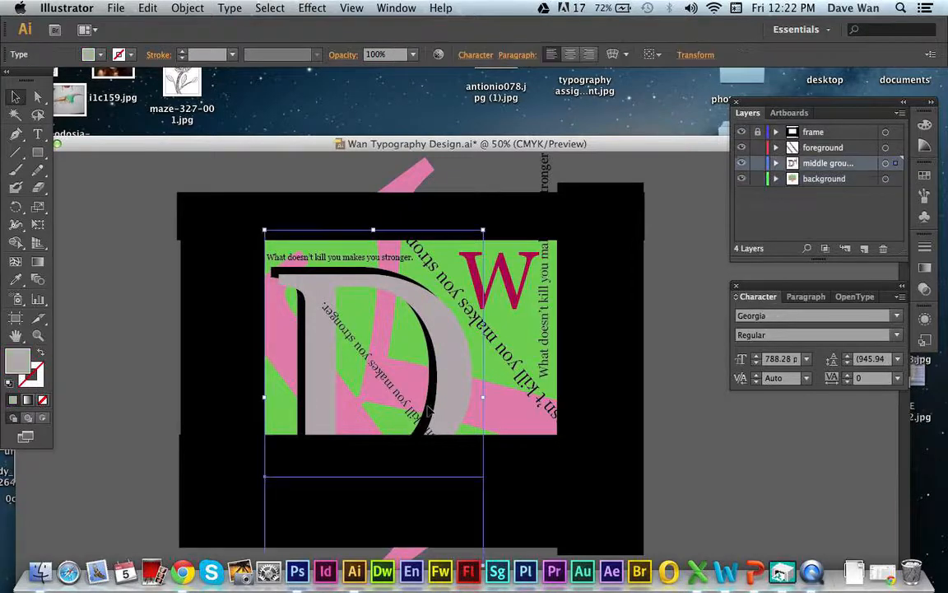
{"action": "left_click", "coordinate": [330, 314]}
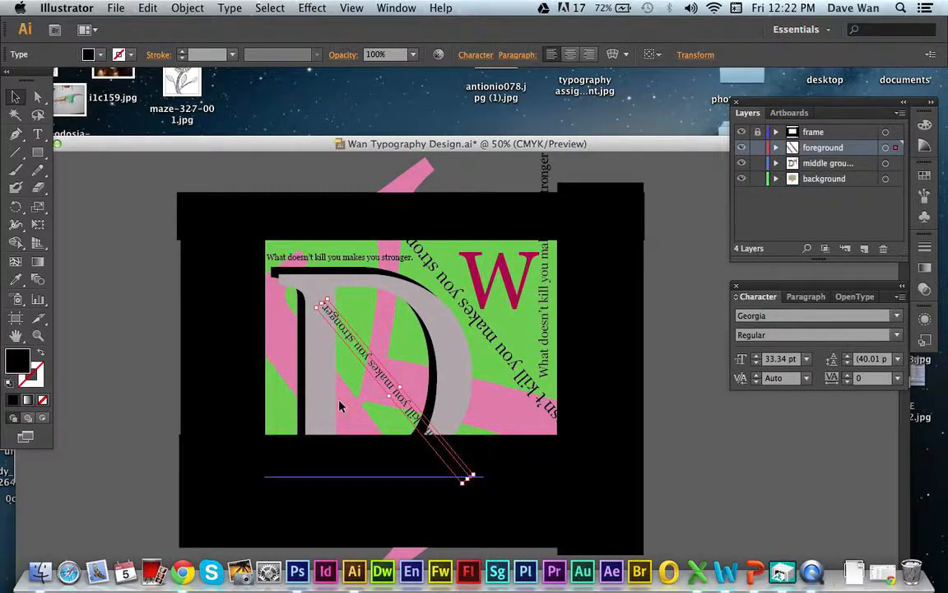
{"action": "left_click", "coordinate": [300, 357]}
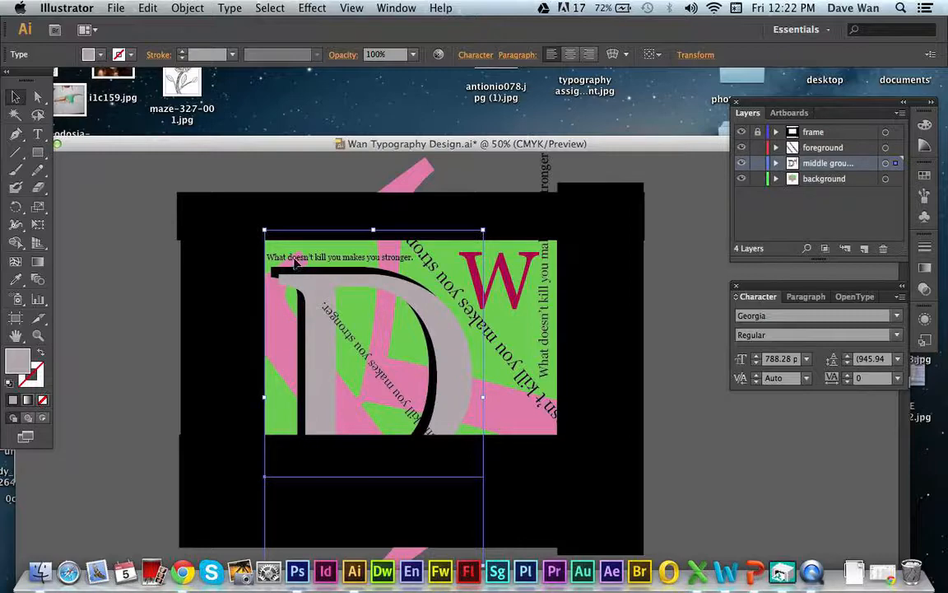
{"action": "left_click", "coordinate": [451, 311]}
{"action": "left_click", "coordinate": [531, 301]}
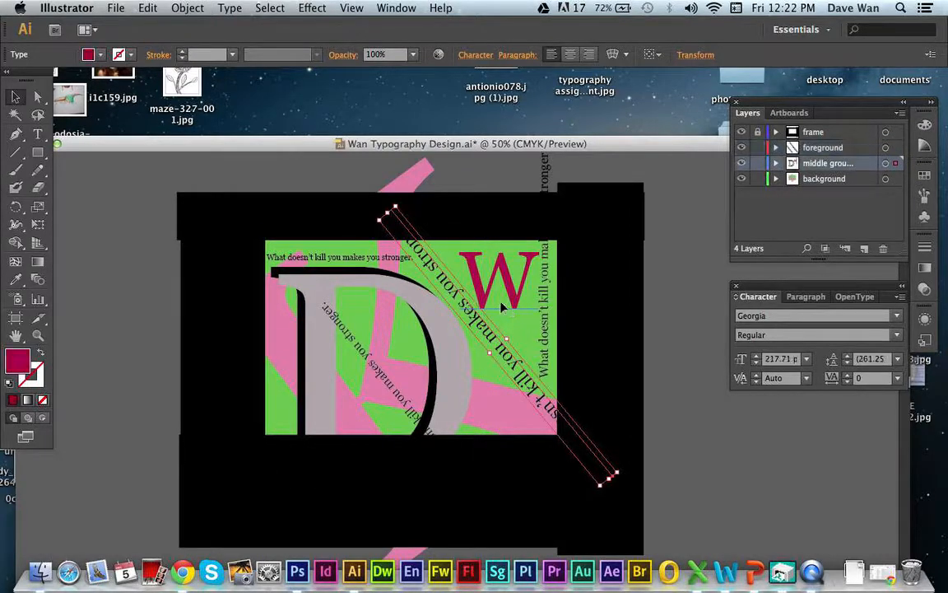
{"action": "left_click", "coordinate": [545, 311]}
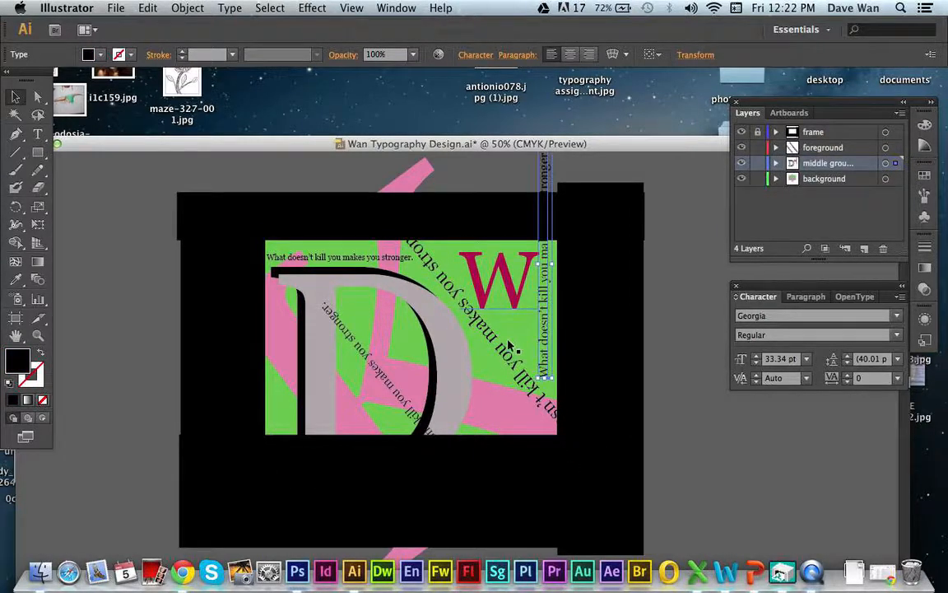
{"action": "left_click", "coordinate": [457, 320]}
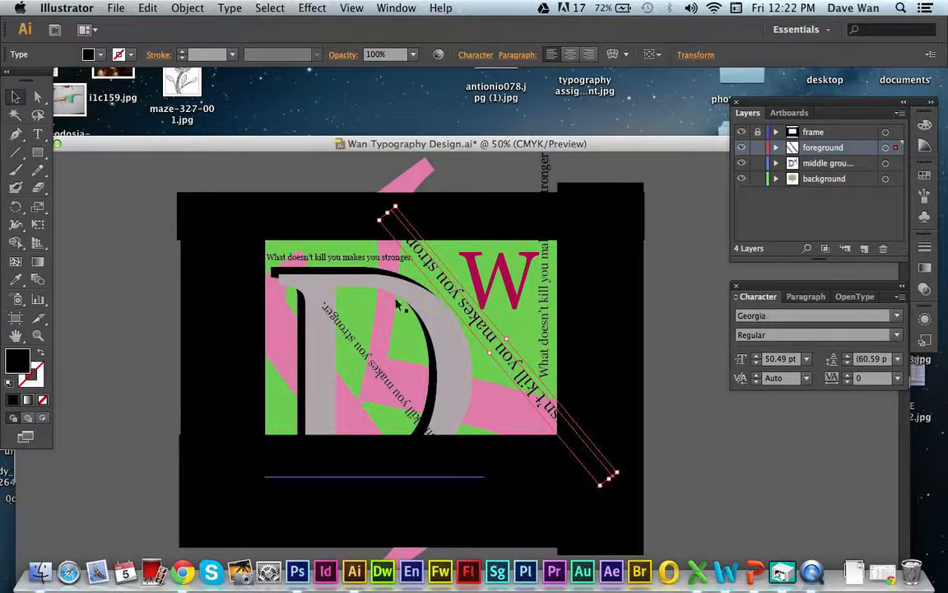
{"action": "left_click", "coordinate": [471, 378]}
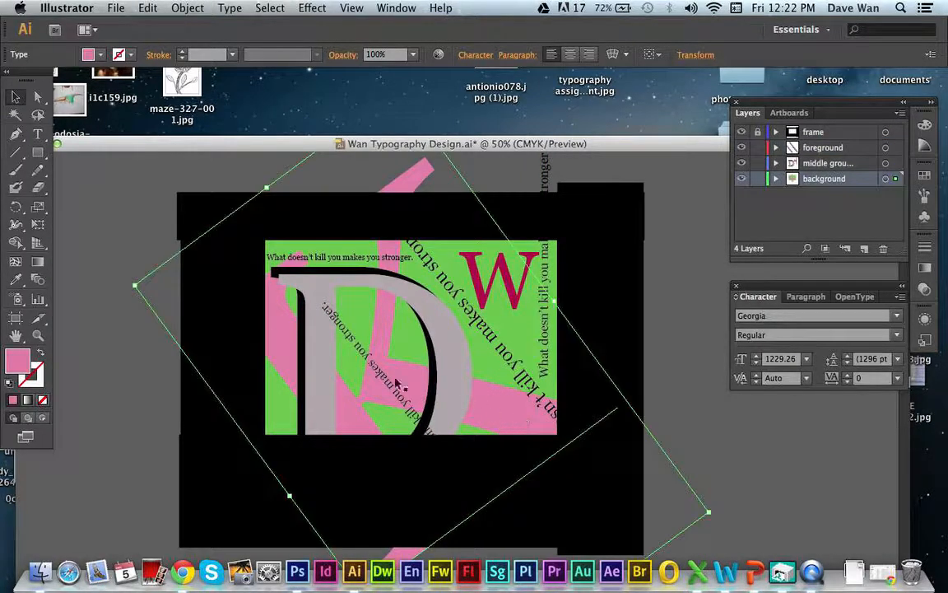
{"action": "left_click", "coordinate": [294, 302]}
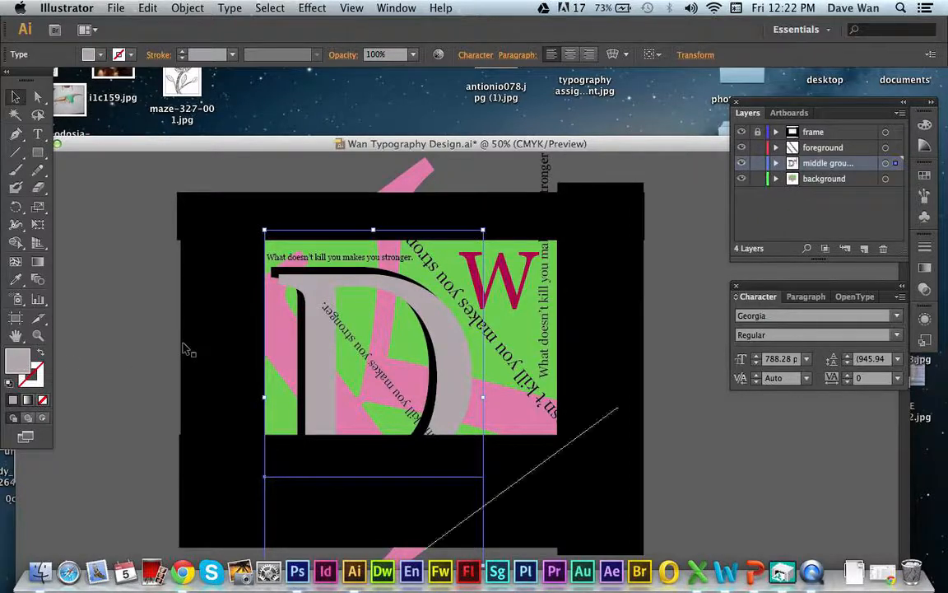
{"action": "left_click", "coordinate": [130, 332]}
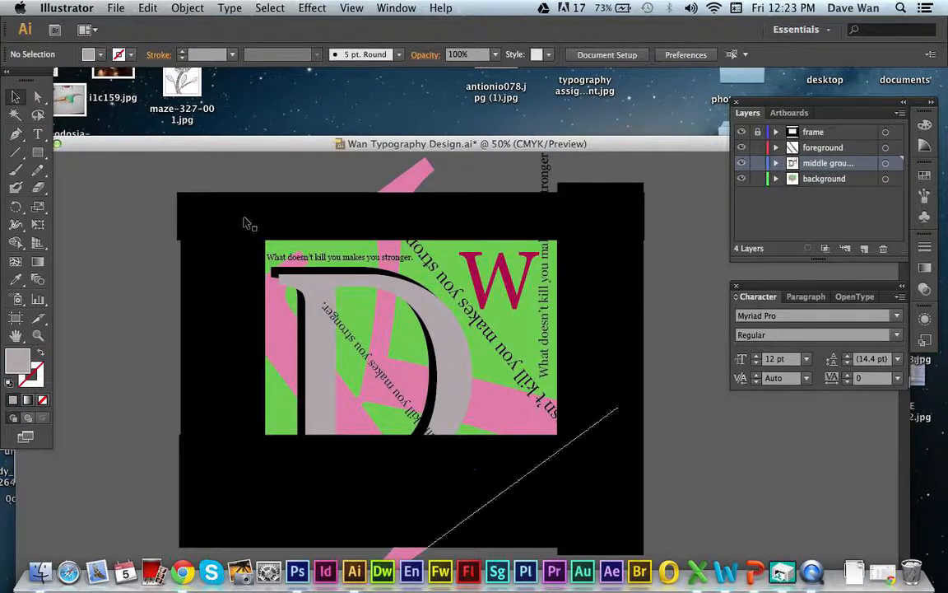
{"action": "left_click", "coordinate": [188, 8]}
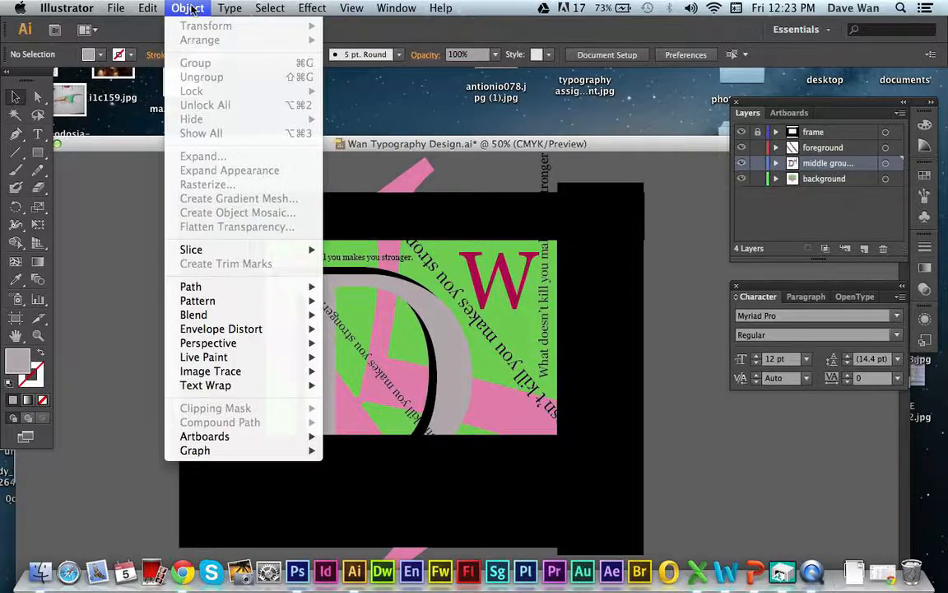
{"action": "key", "text": "ctrl+super+Escape"}
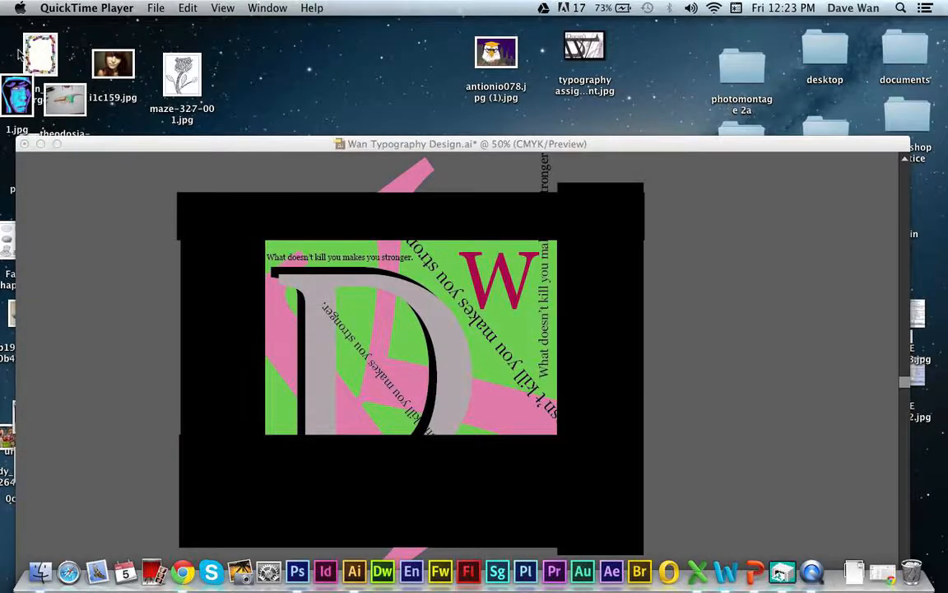
{"action": "left_click", "coordinate": [263, 171]}
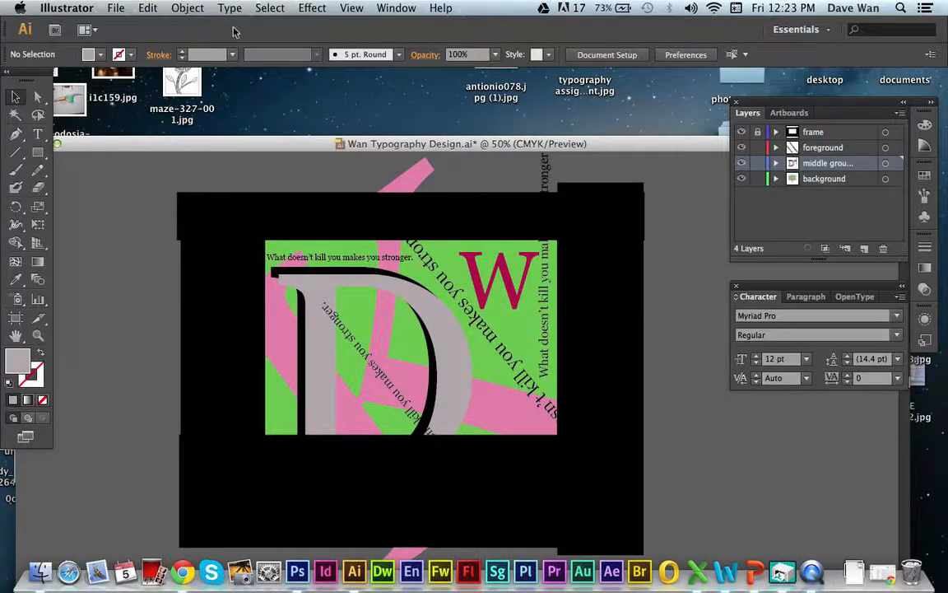
{"action": "left_click", "coordinate": [189, 8]}
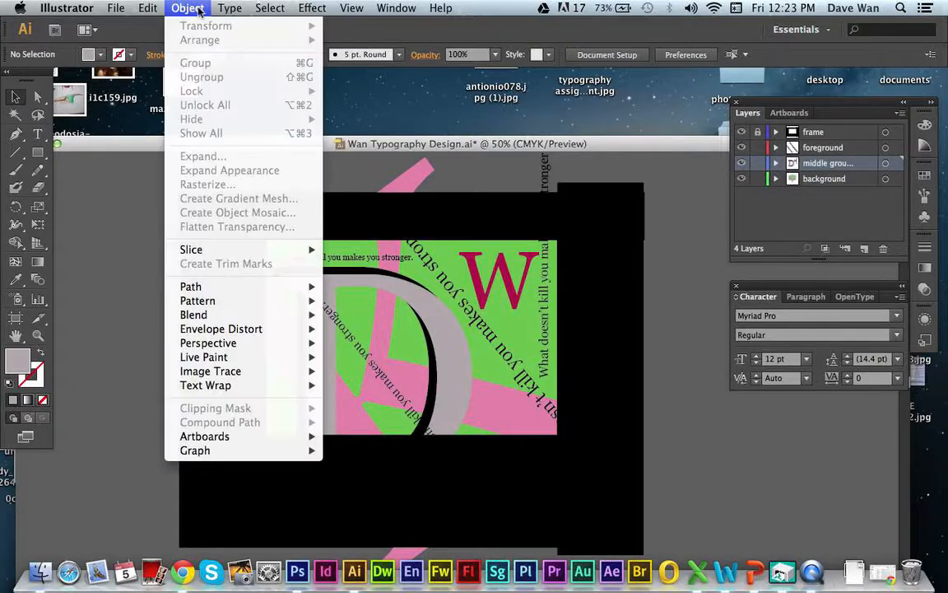
{"action": "left_click", "coordinate": [404, 166]}
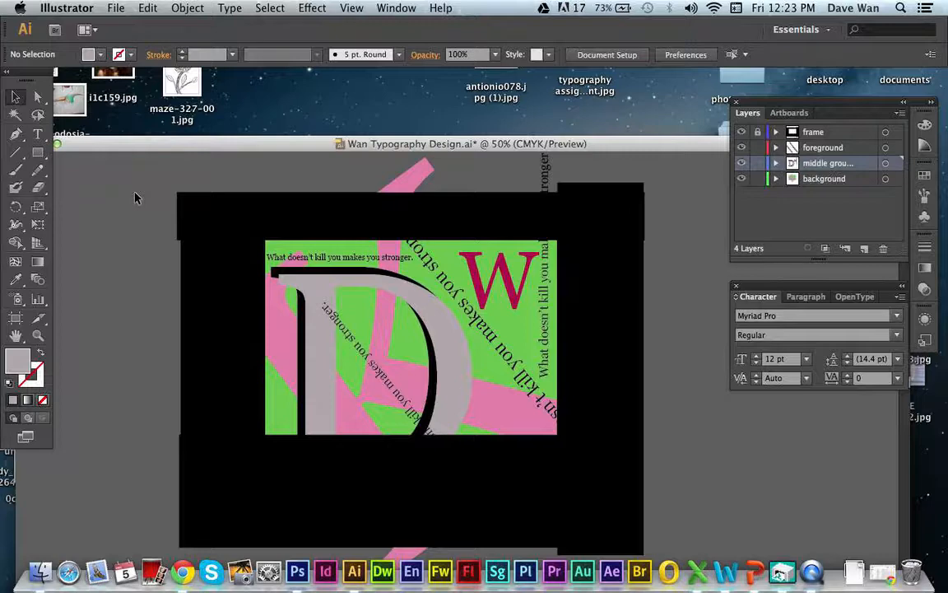
{"action": "key", "text": "super+a"}
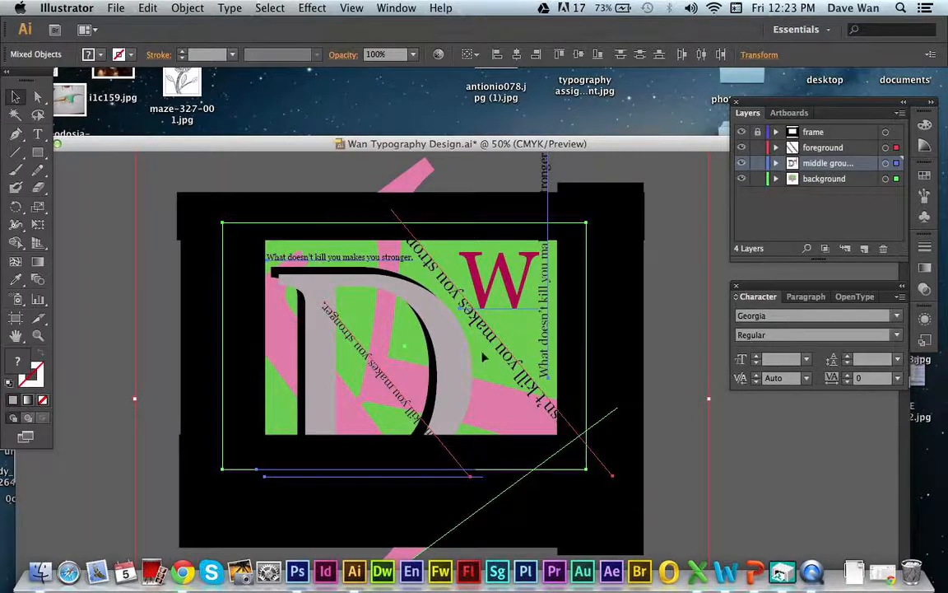
{"action": "left_click", "coordinate": [74, 206]}
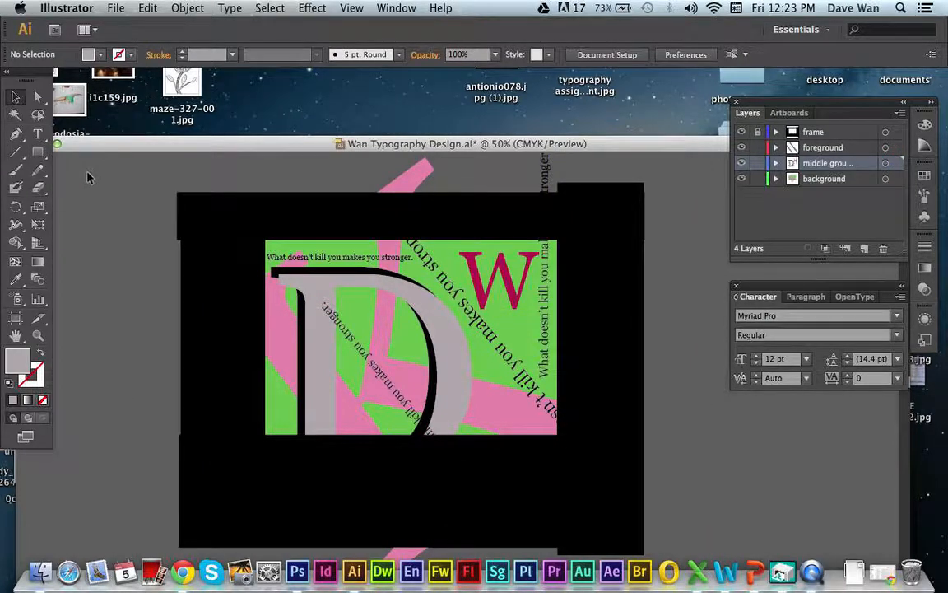
- Select all the artwork on the unlocked layers and expand it with Object and Fill enabled
{"action": "left_click_drag", "start_coordinate": [177, 192], "coordinate": [667, 537]}
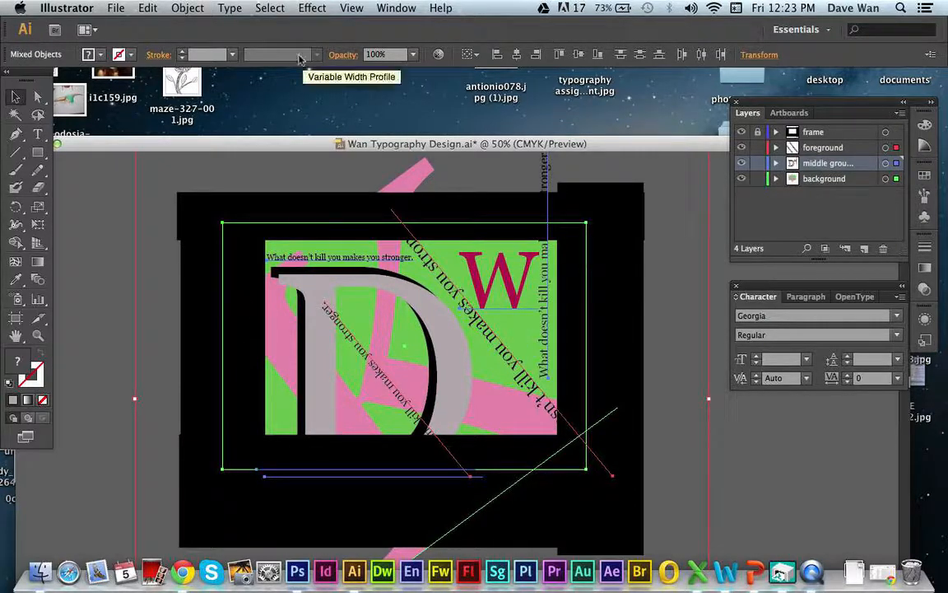
{"action": "left_click", "coordinate": [187, 8]}
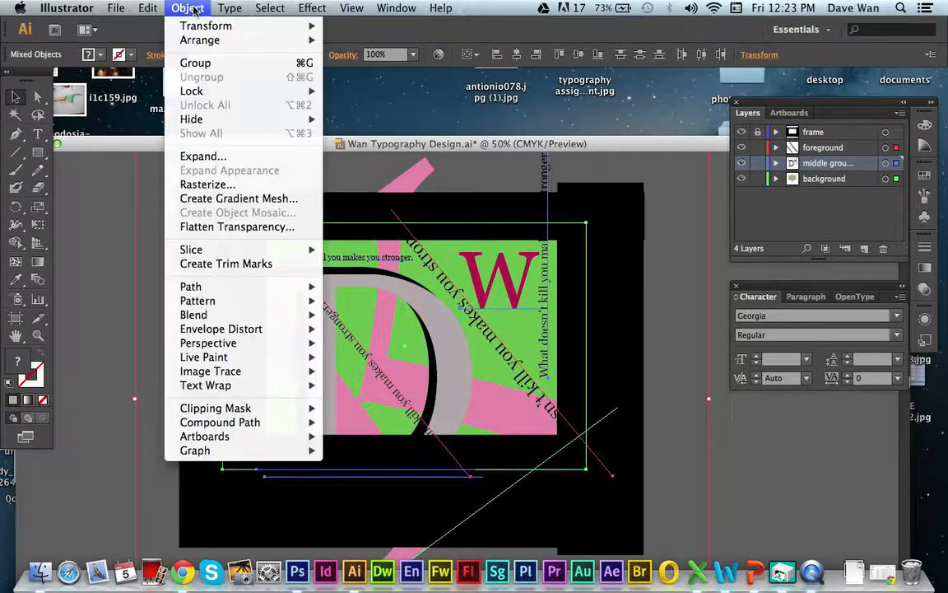
{"action": "left_click", "coordinate": [197, 156]}
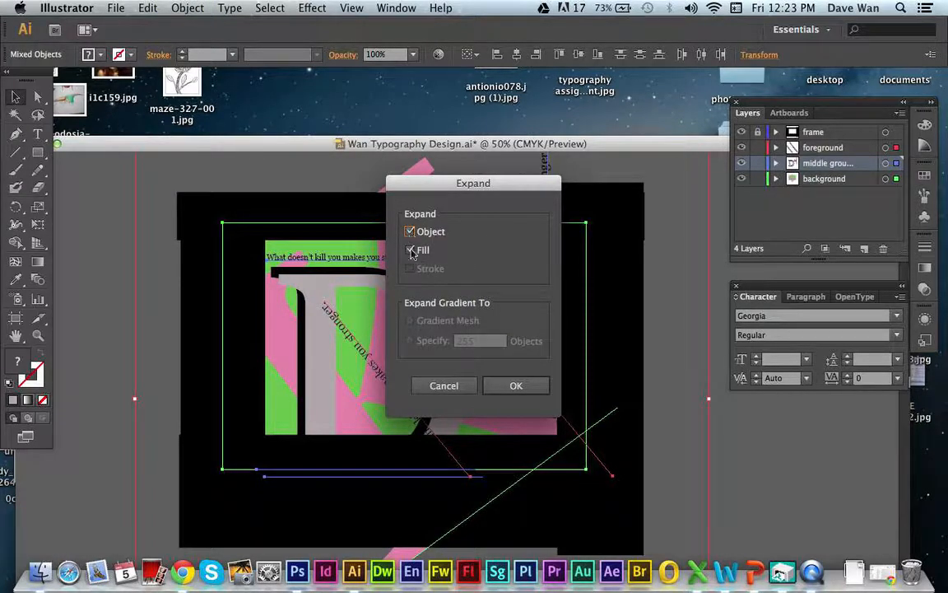
{"action": "left_click", "coordinate": [500, 386]}
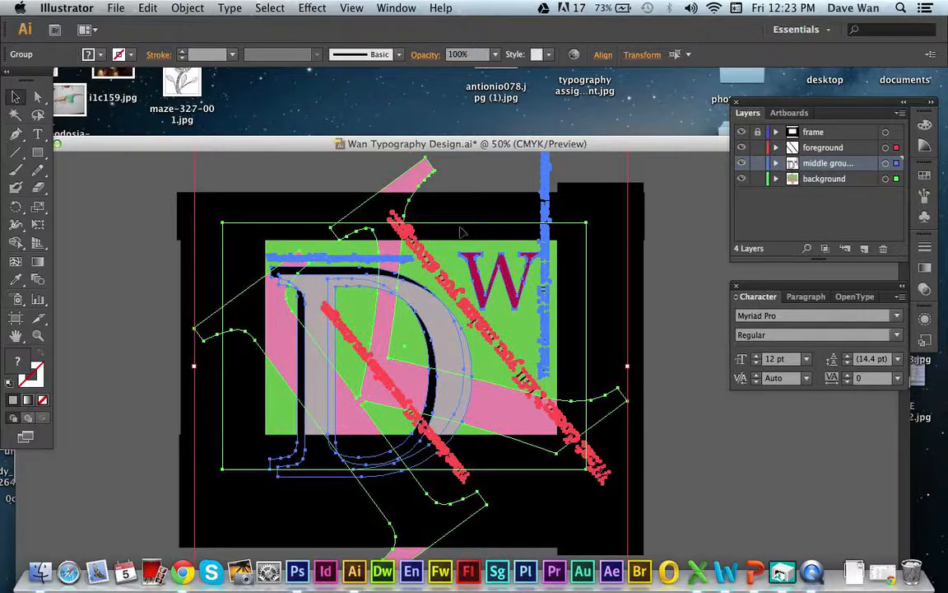
{"action": "left_click", "coordinate": [673, 433]}
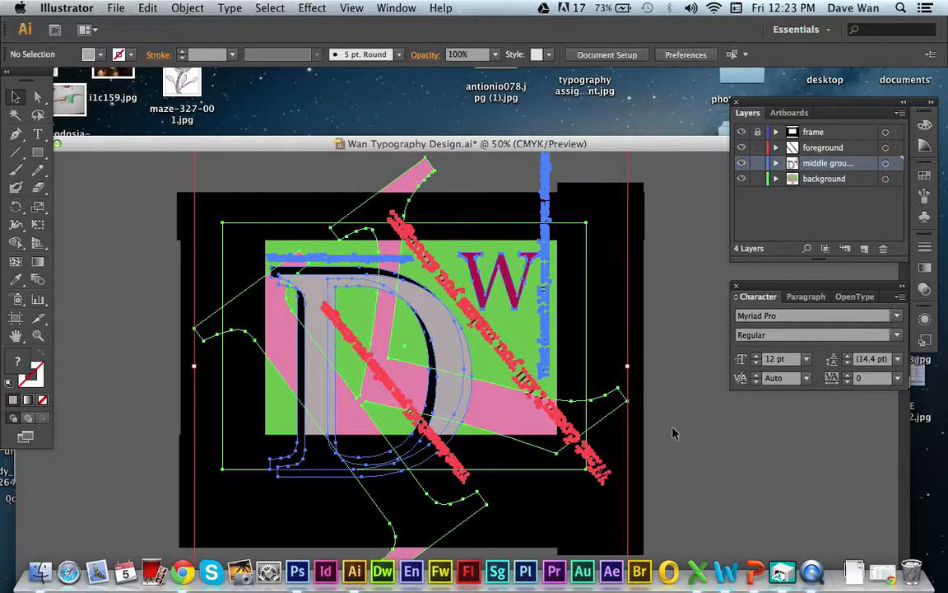
- Recolour the black shadow copy of the large D on the middle ground layer with dark maroon 49091B
{"action": "left_click", "coordinate": [320, 277]}
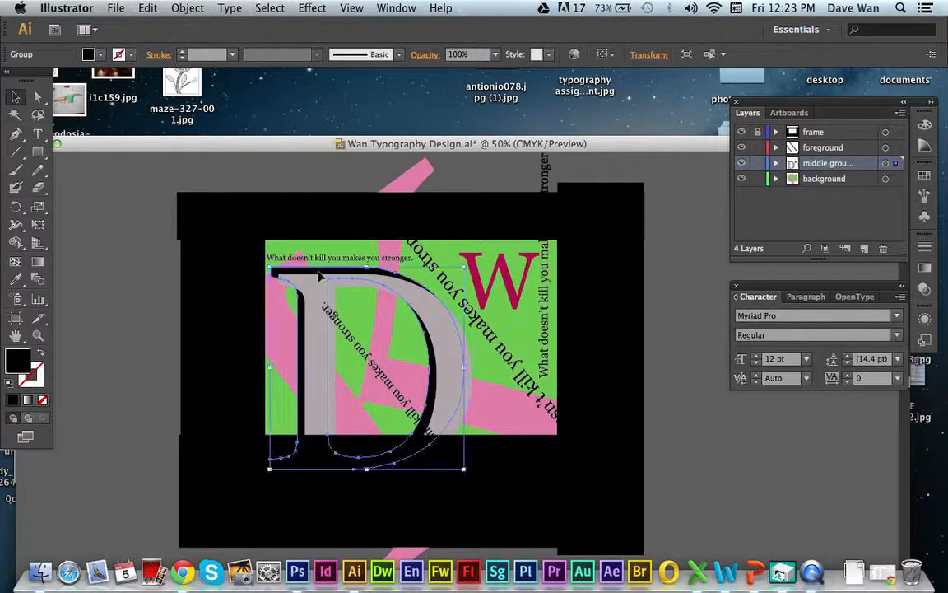
{"action": "double_click", "coordinate": [18, 365]}
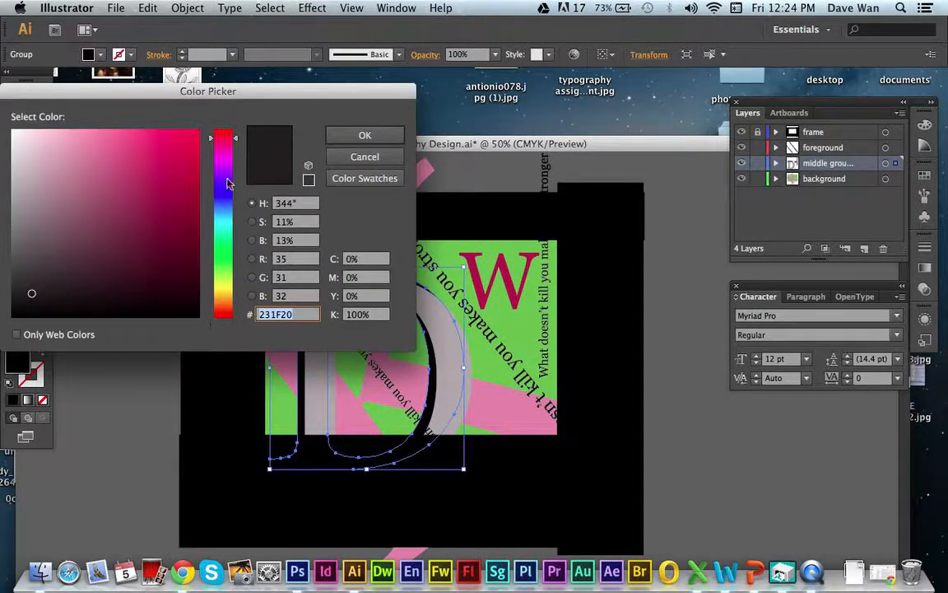
{"action": "left_click", "coordinate": [178, 262]}
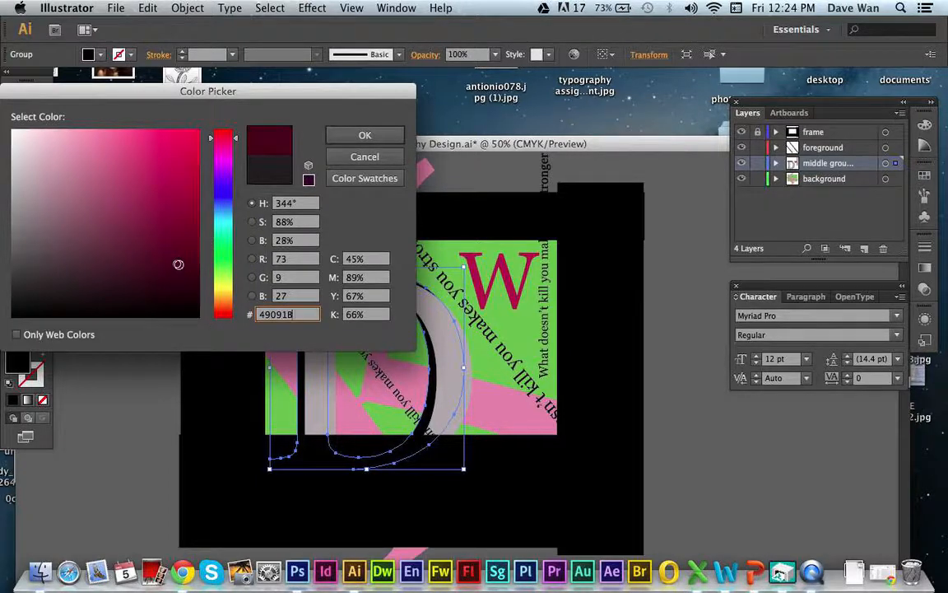
{"action": "left_click", "coordinate": [365, 135]}
{"action": "left_click", "coordinate": [140, 330]}
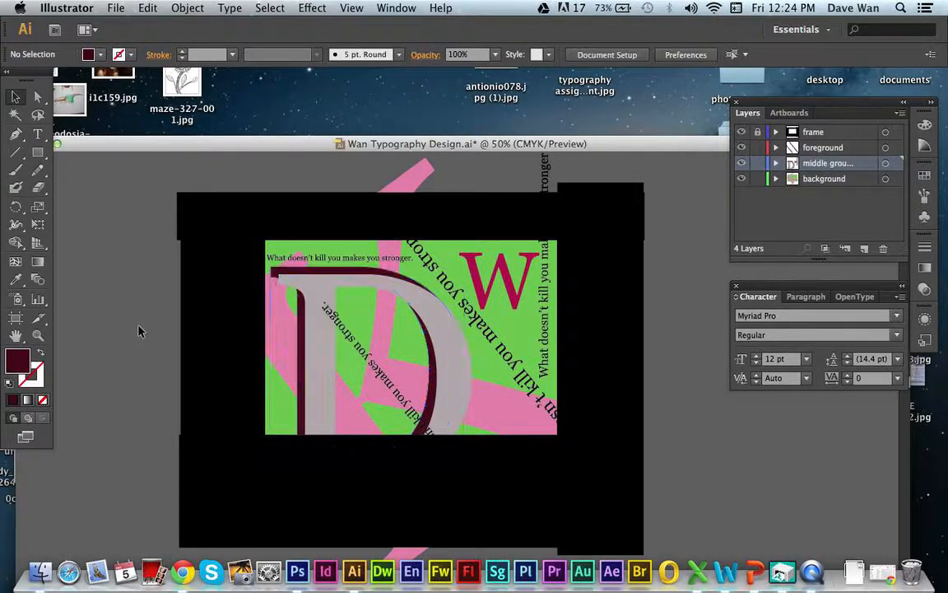
- Change the fill of the grey front D to light pink FFC2D9
{"action": "left_click", "coordinate": [318, 284]}
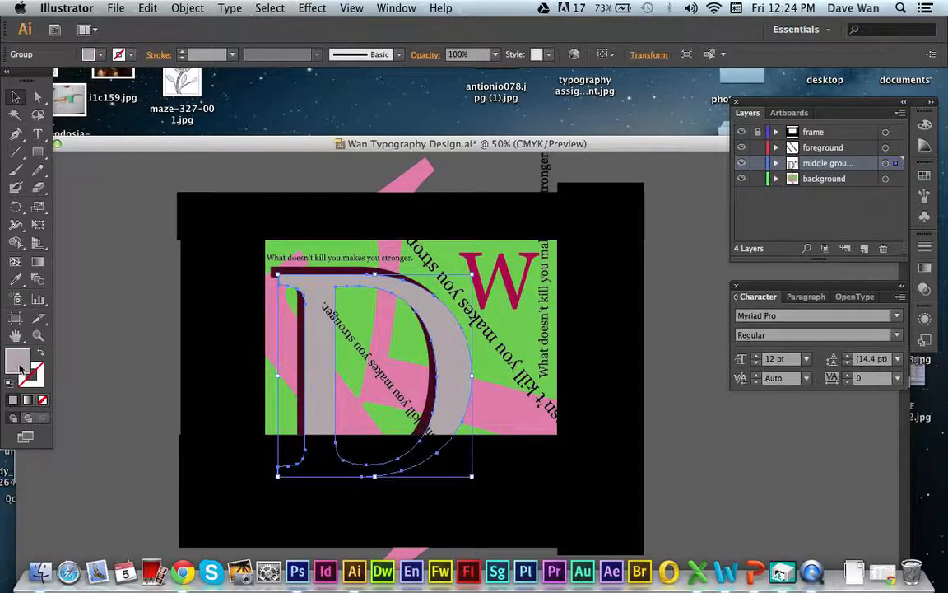
{"action": "double_click", "coordinate": [19, 367]}
{"action": "left_click_drag", "start_coordinate": [62, 142], "coordinate": [51, 117]}
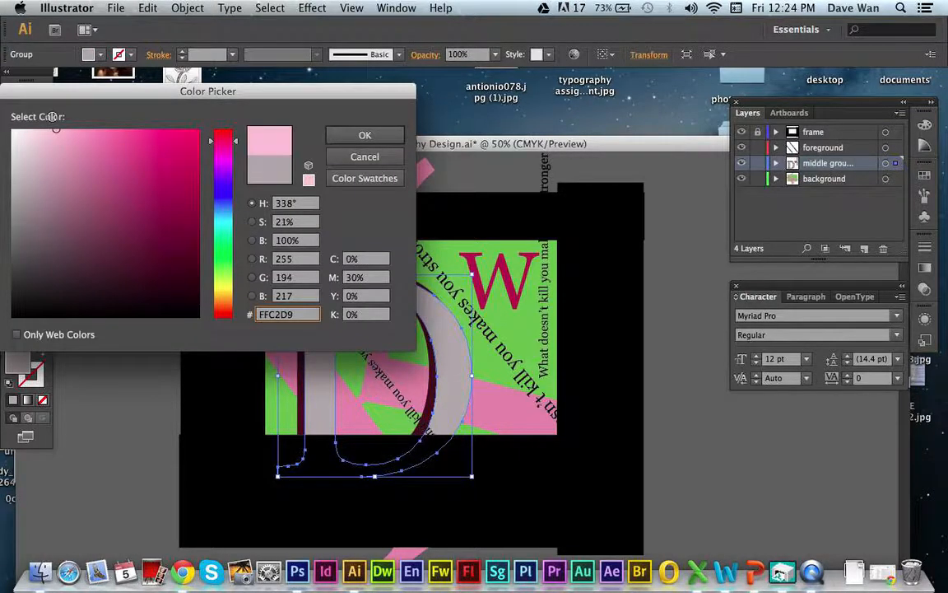
{"action": "left_click", "coordinate": [362, 135]}
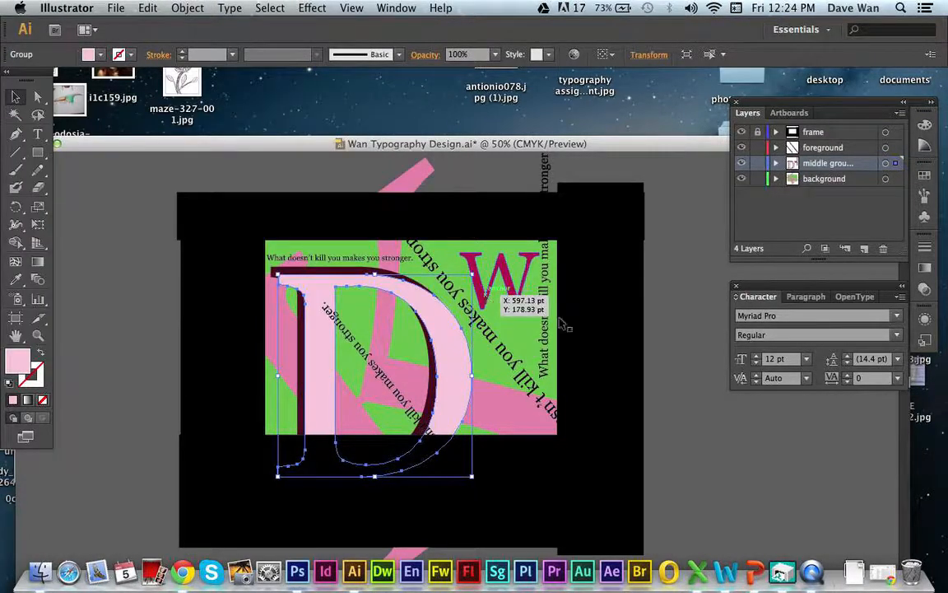
{"action": "left_click", "coordinate": [675, 381]}
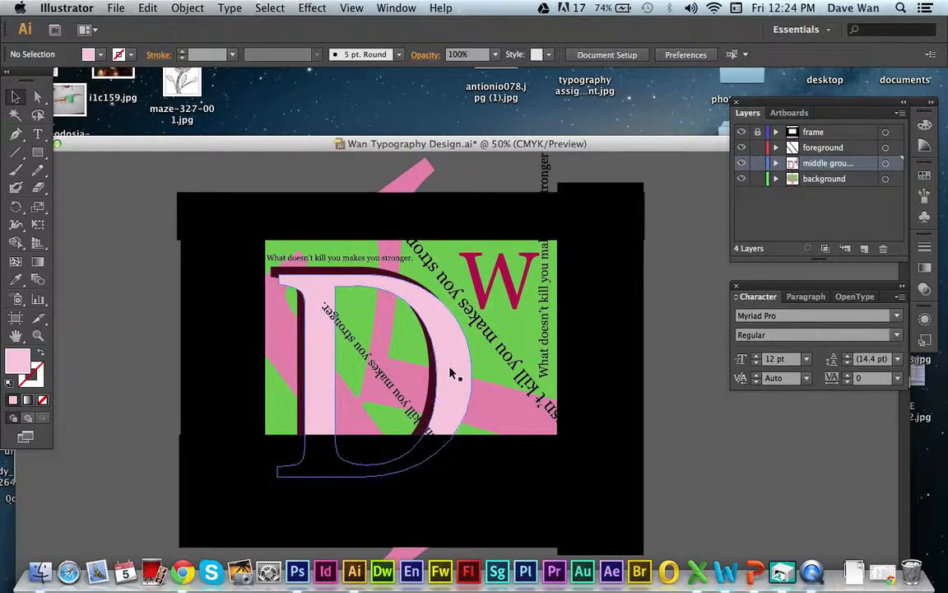
- Change the fill of the crimson W to a very dark green
{"action": "left_click", "coordinate": [505, 276]}
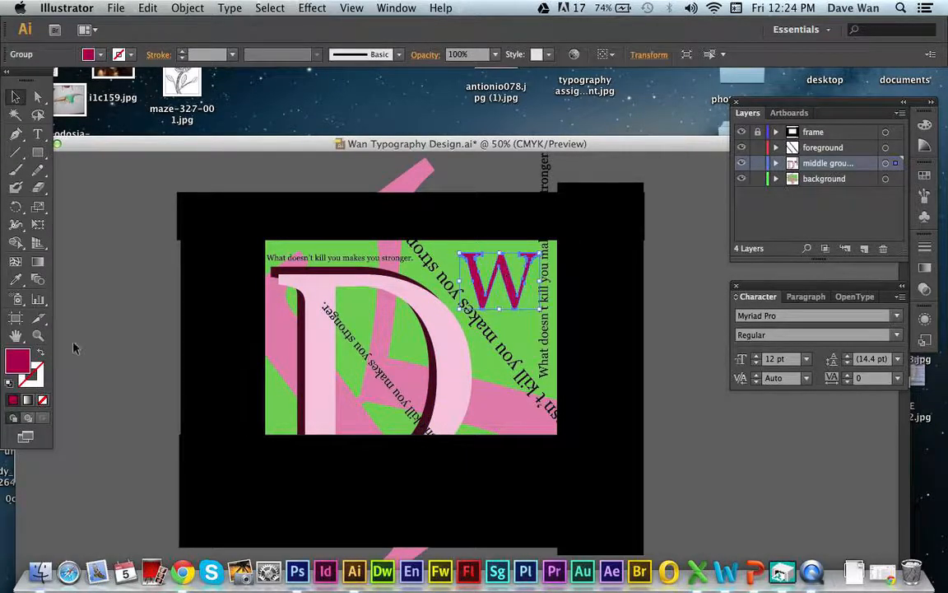
{"action": "double_click", "coordinate": [19, 363]}
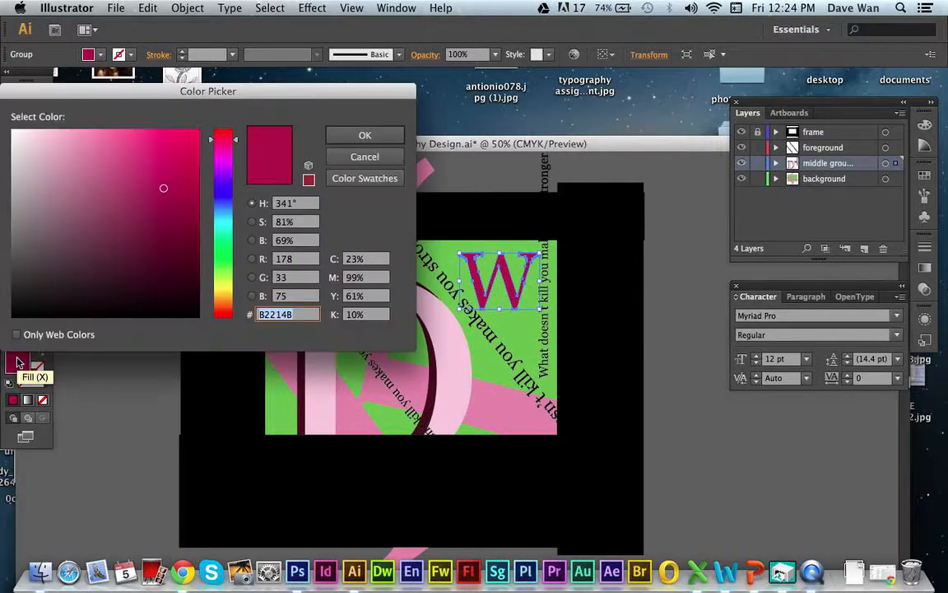
{"action": "left_click", "coordinate": [226, 262]}
{"action": "left_click", "coordinate": [176, 249]}
{"action": "left_click", "coordinate": [167, 278]}
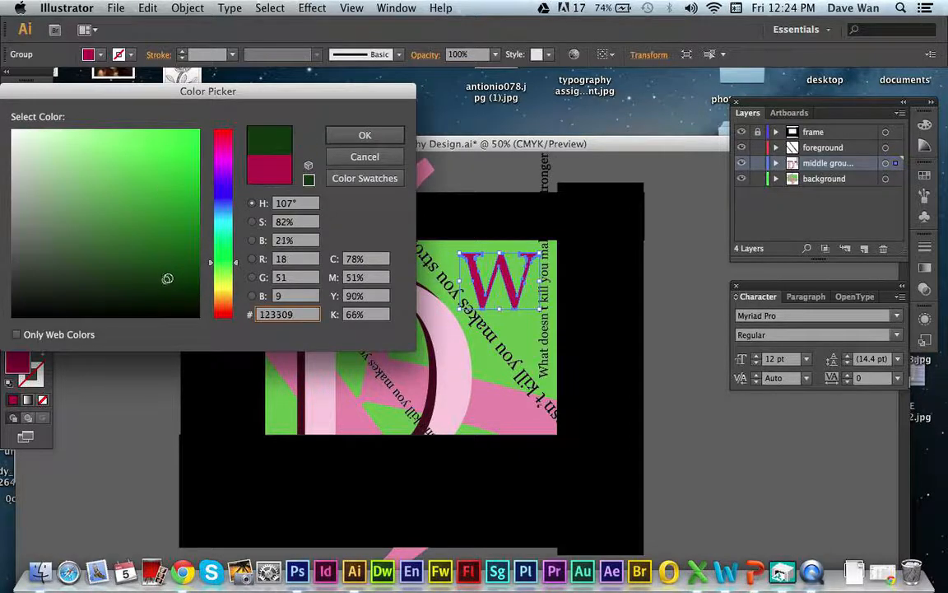
{"action": "left_click", "coordinate": [165, 278]}
{"action": "left_click", "coordinate": [362, 134]}
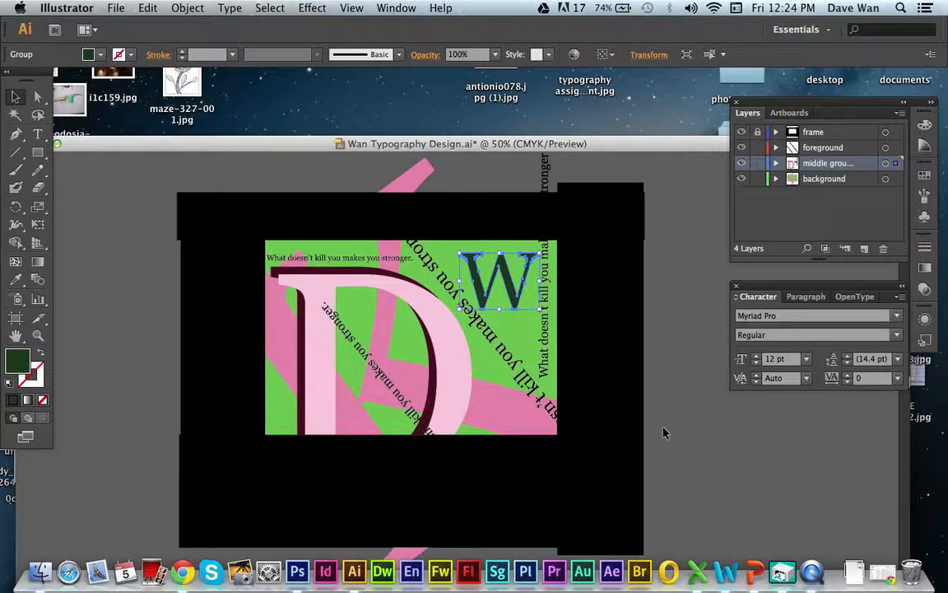
{"action": "left_click", "coordinate": [642, 409]}
- Try a pale pink fill on the large rotated letter on the background layer and undo it
{"action": "left_click", "coordinate": [443, 369]}
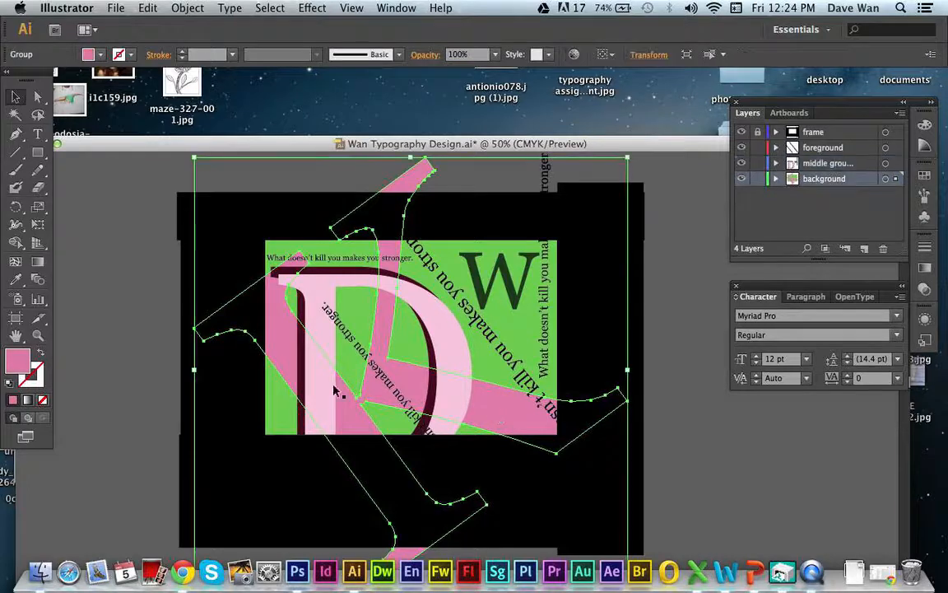
{"action": "double_click", "coordinate": [14, 368]}
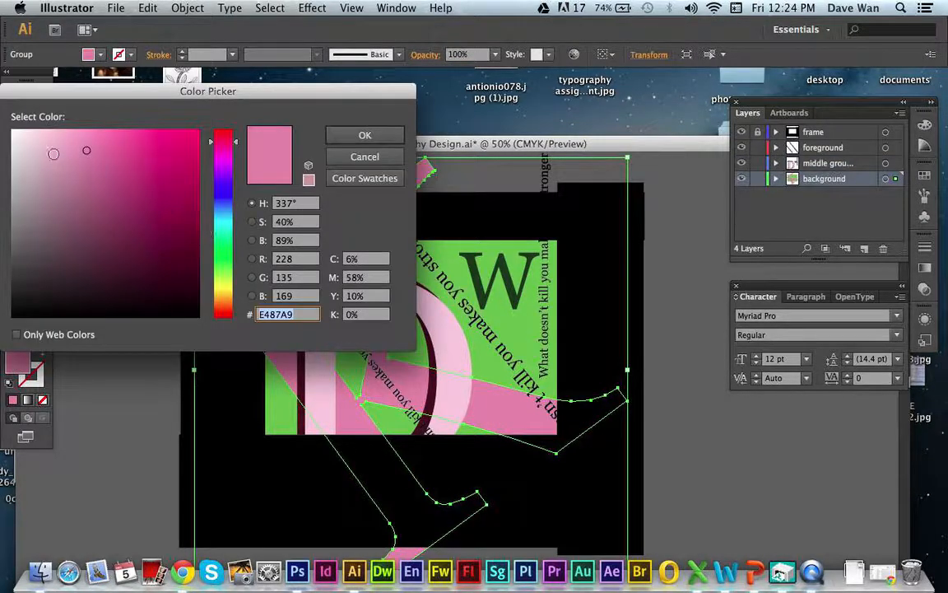
{"action": "left_click_drag", "start_coordinate": [53, 154], "coordinate": [52, 116]}
{"action": "left_click", "coordinate": [354, 135]}
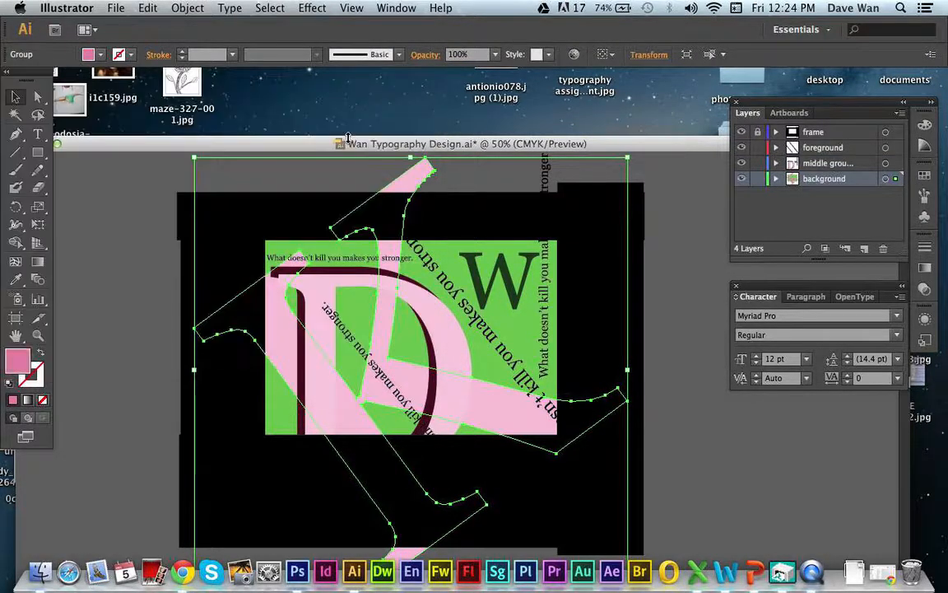
{"action": "left_click", "coordinate": [131, 333]}
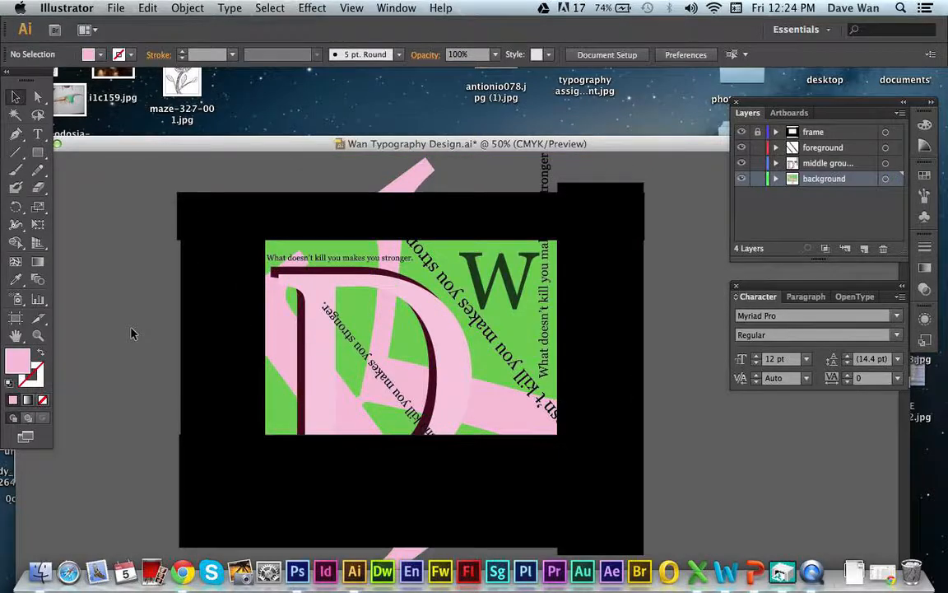
{"action": "key", "text": "super+z"}
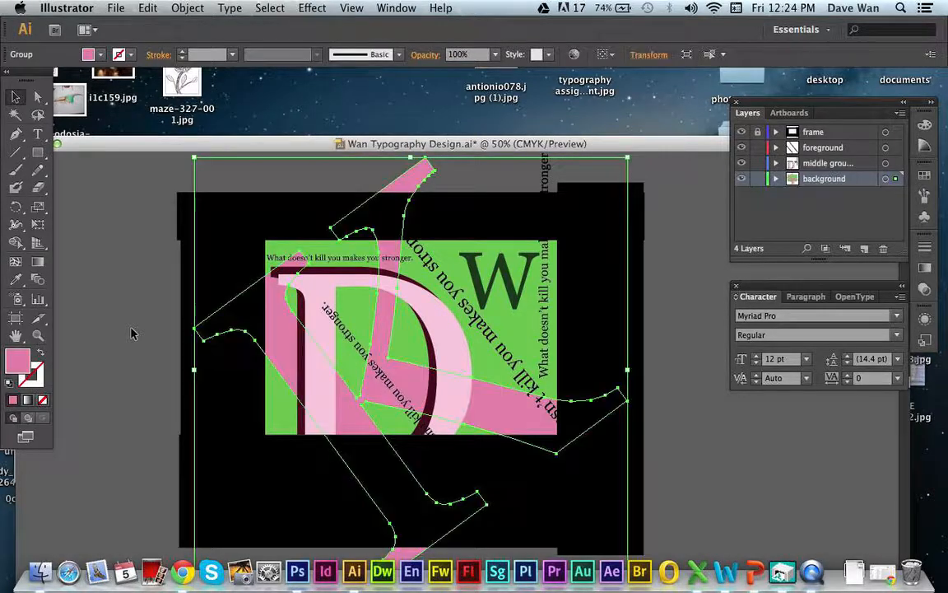
- Set the fill of the large rotated letter on the background layer to hot pink F9106E
{"action": "double_click", "coordinate": [19, 369]}
{"action": "left_click", "coordinate": [188, 133]}
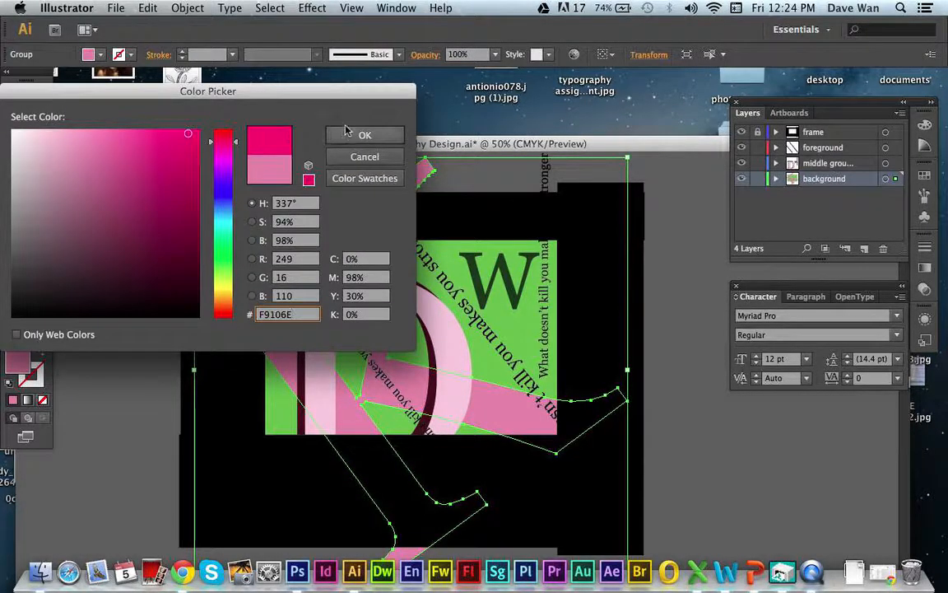
{"action": "left_click", "coordinate": [361, 135]}
{"action": "left_click", "coordinate": [735, 476]}
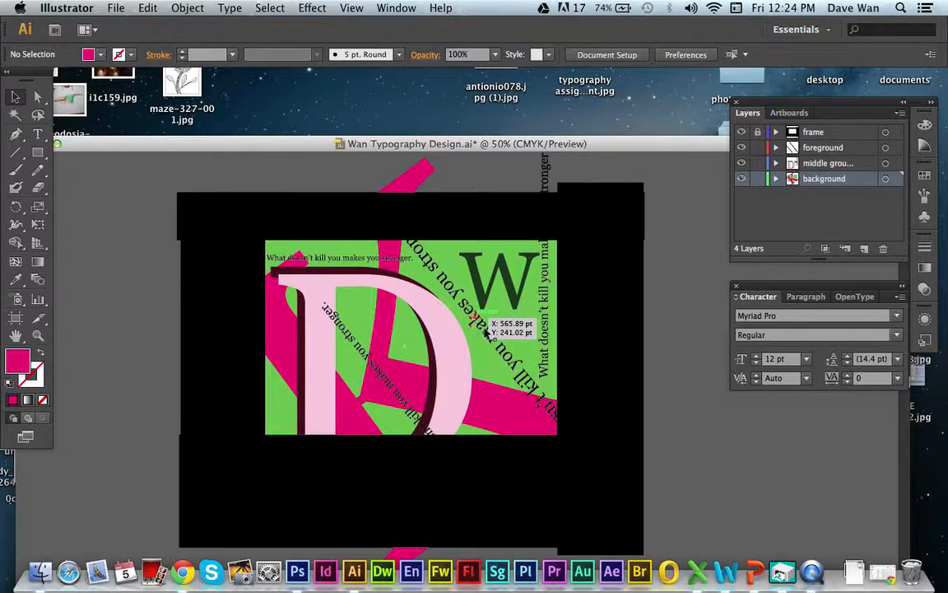
- Recolour the larger diagonal text line on the foreground layer with a medium green fill
{"action": "left_click", "coordinate": [535, 382]}
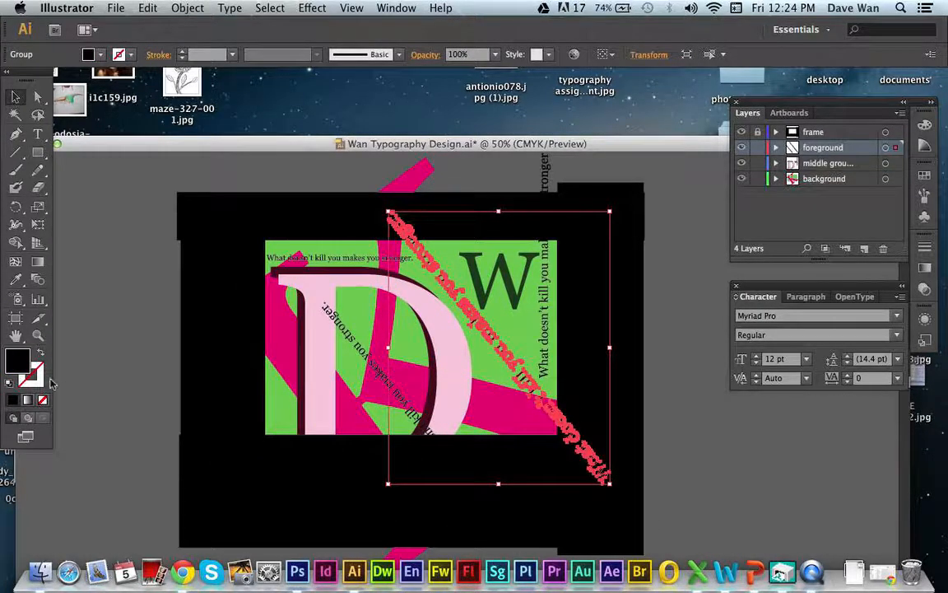
{"action": "double_click", "coordinate": [15, 364]}
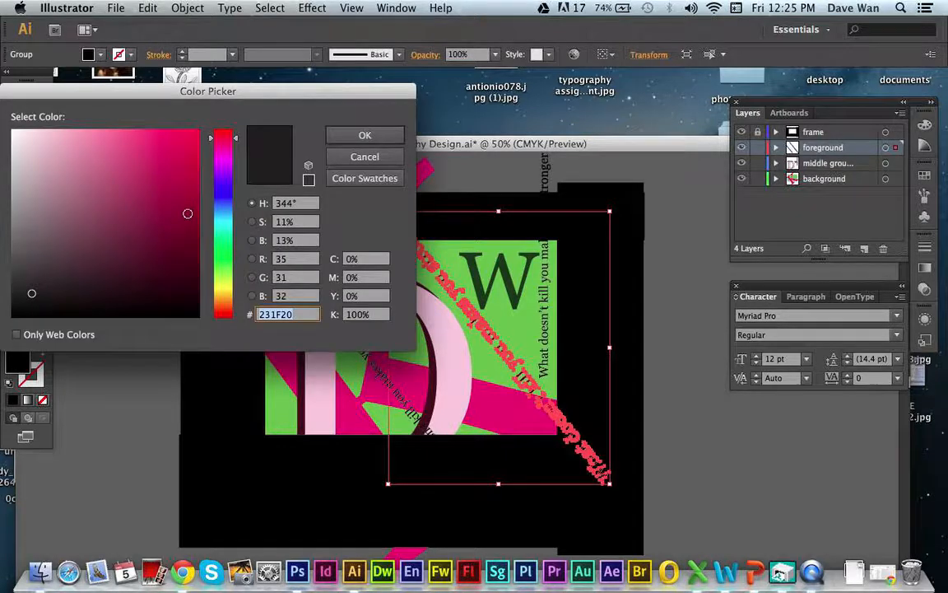
{"action": "left_click_drag", "start_coordinate": [206, 219], "coordinate": [211, 254]}
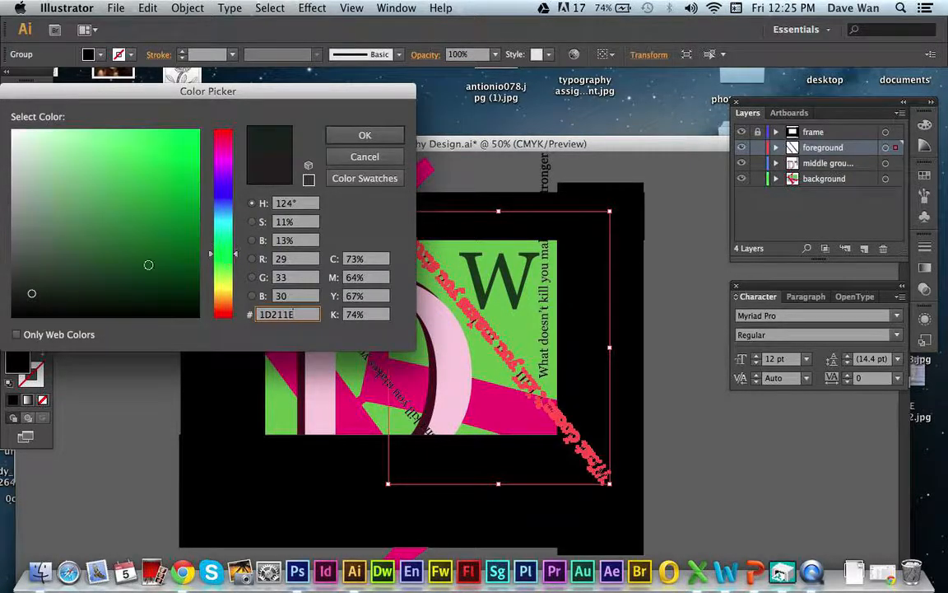
{"action": "left_click_drag", "start_coordinate": [148, 264], "coordinate": [147, 223]}
{"action": "left_click", "coordinate": [365, 135]}
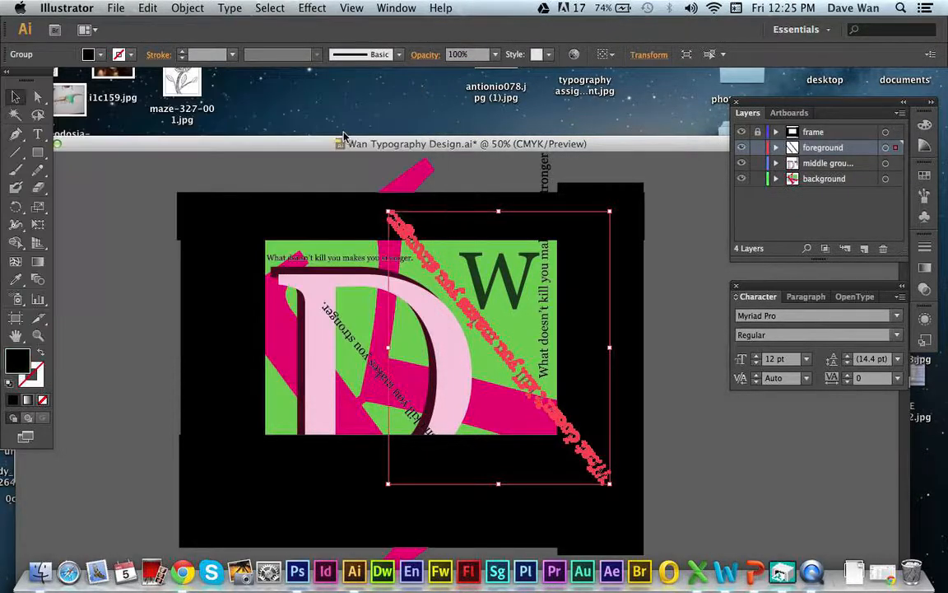
{"action": "left_click", "coordinate": [633, 405]}
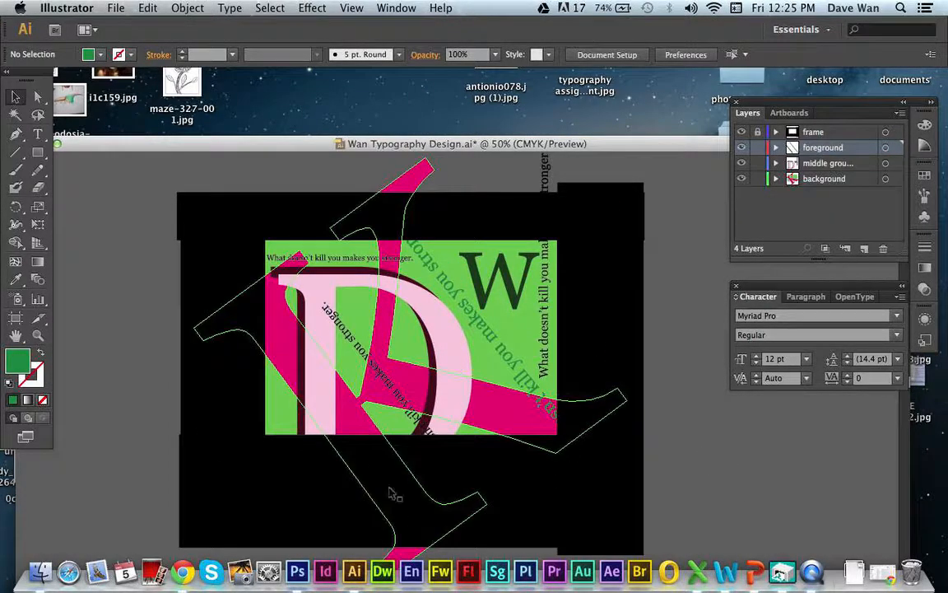
{"action": "left_click_drag", "start_coordinate": [358, 289], "coordinate": [445, 272]}
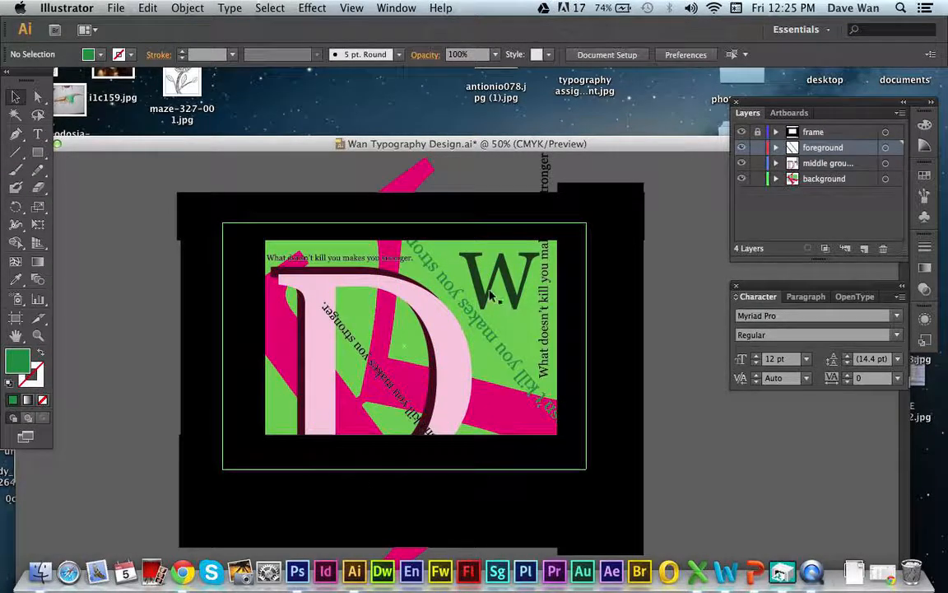